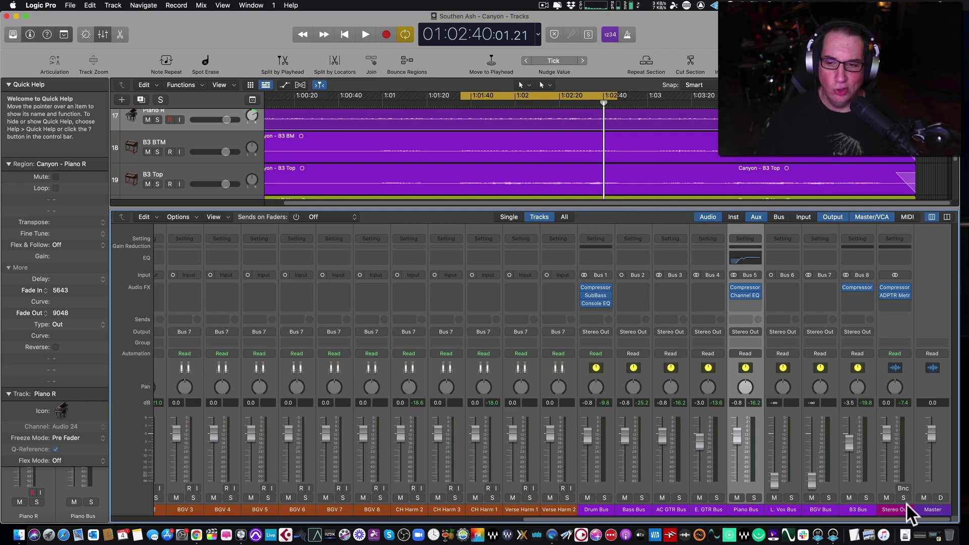
pyautogui.hscroll(-15, 626, 492)
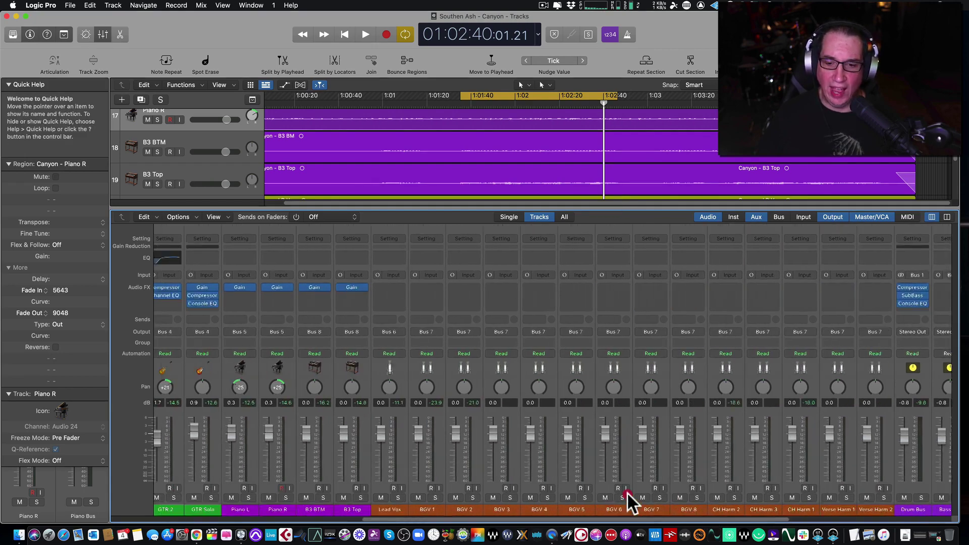
pyautogui.hscroll(-5, 463, 492)
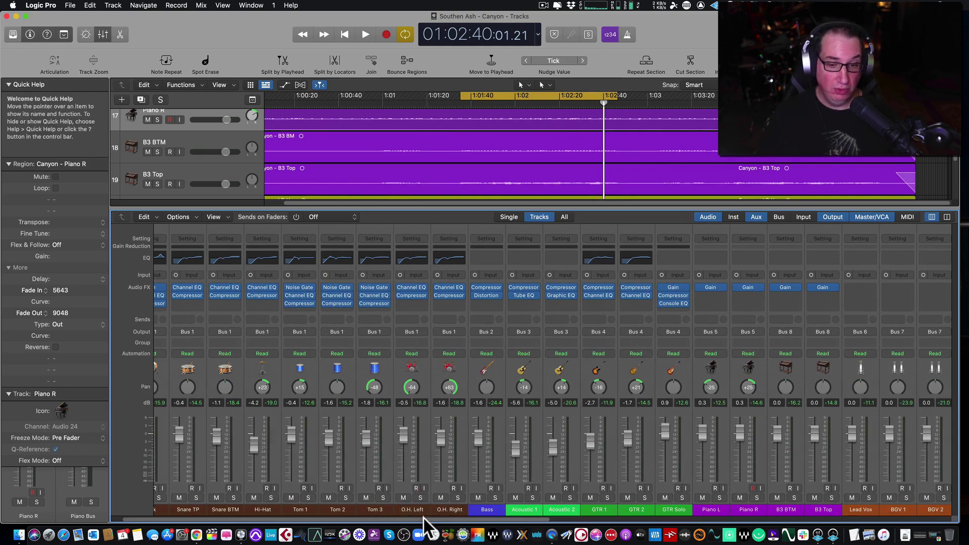
pyautogui.hscroll(8, 460, 515)
pyautogui.hscroll(13, 586, 515)
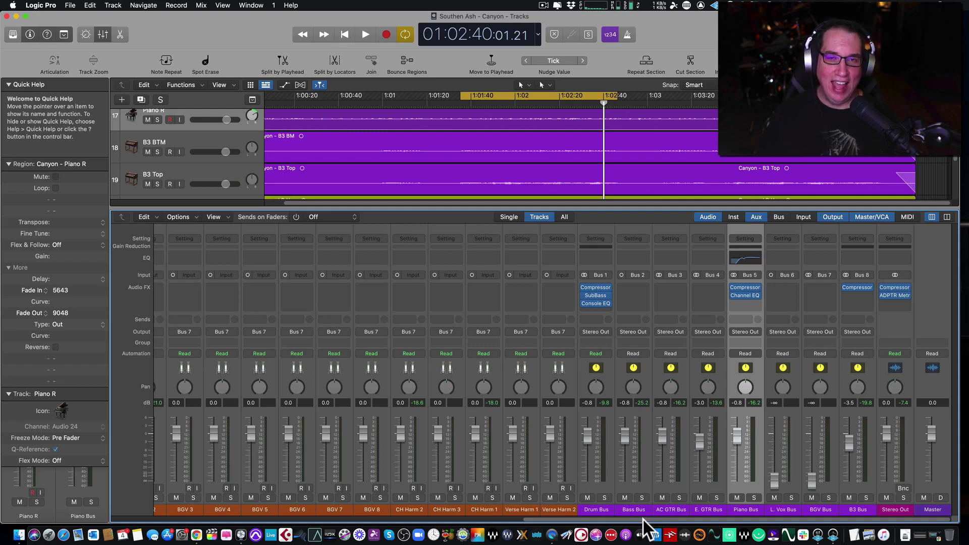
pyautogui.moveTo(641, 516); pyautogui.dragTo(687, 524)
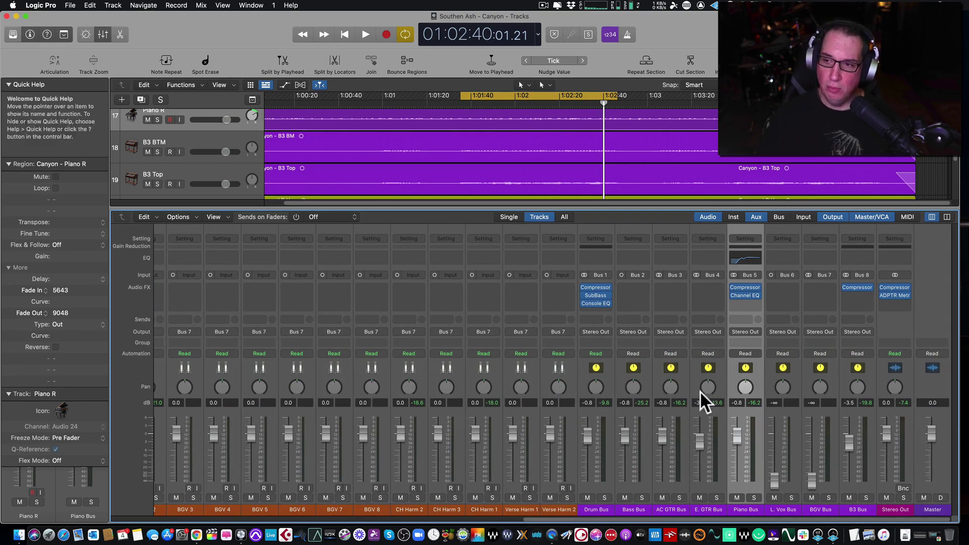
# Insert the stereo Kazrog True Iron plug-in in the empty audio effect slot below ADPTR Metric AB on the Stereo Out channel.
pyautogui.click(887, 303)
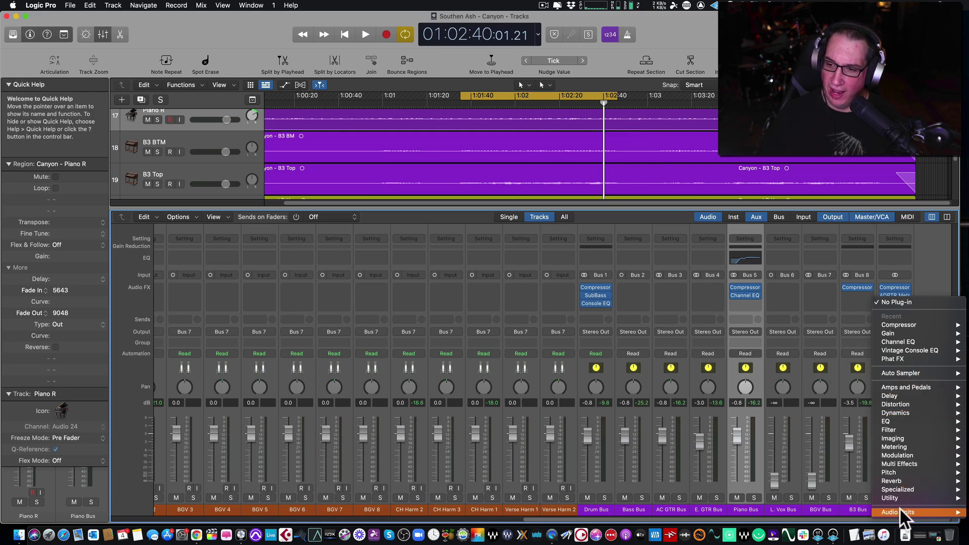
pyautogui.moveTo(899, 507)
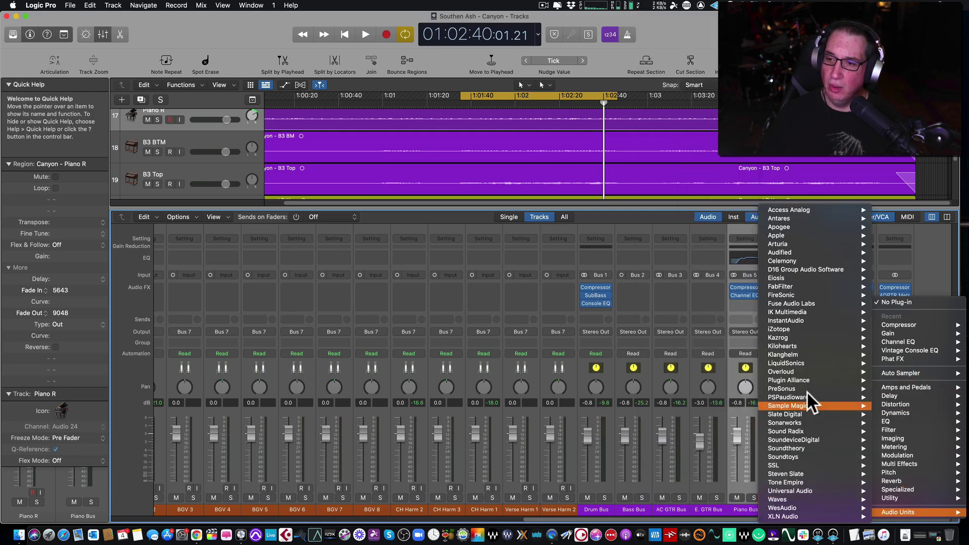
pyautogui.moveTo(803, 354)
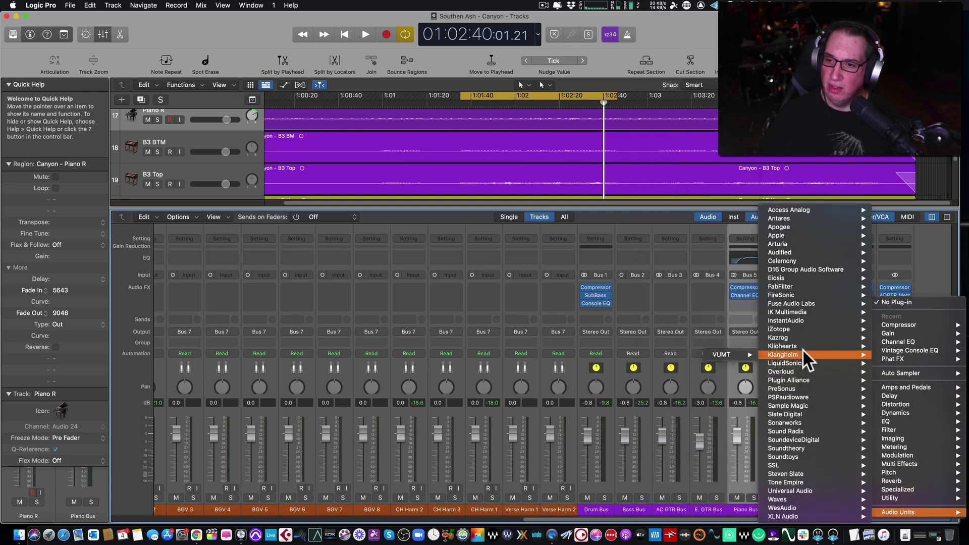
pyautogui.moveTo(741, 338)
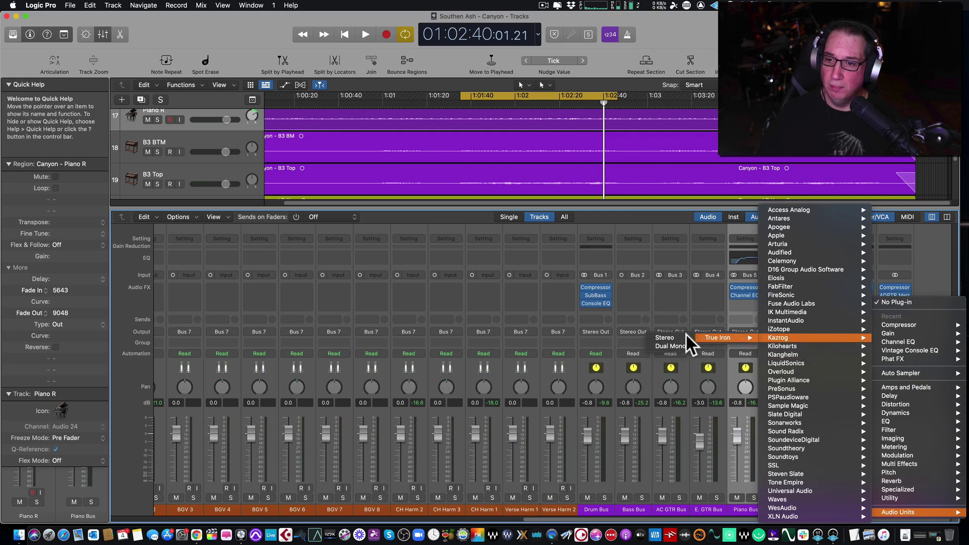
pyautogui.click(669, 338)
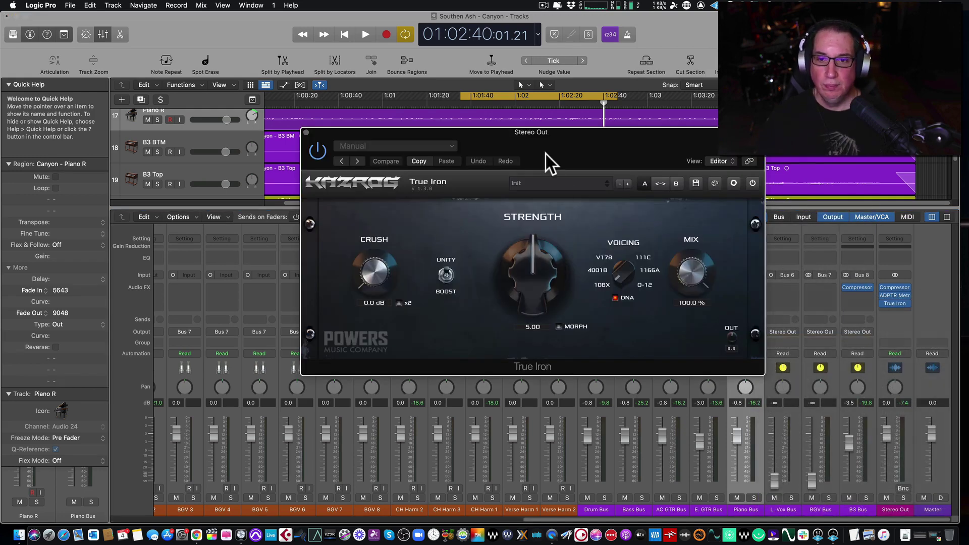
pyautogui.moveTo(562, 141); pyautogui.dragTo(429, 175)
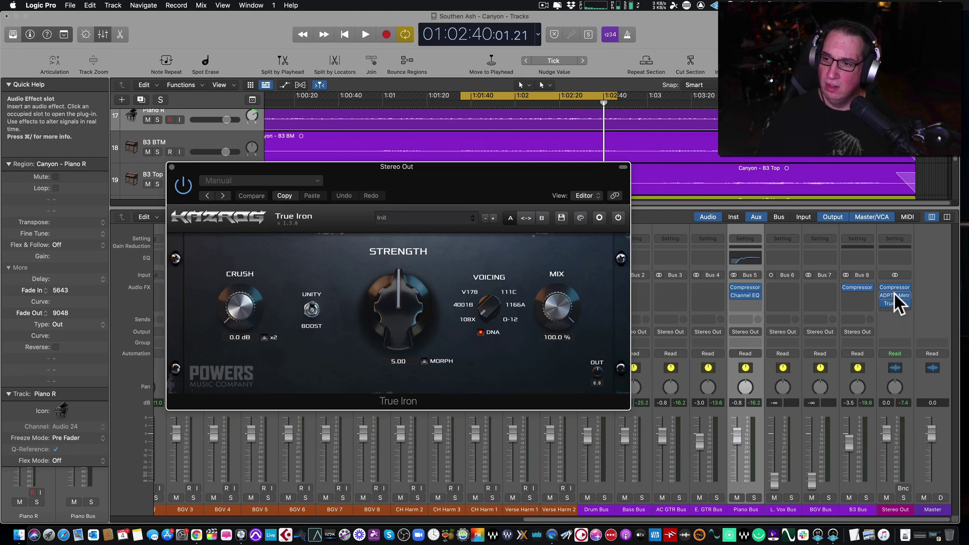
# Reorder the Stereo Out effects so True Iron sits between the Compressor and ADPTR Metric AB, with True Iron's window open.
pyautogui.moveTo(894, 292); pyautogui.dragTo(892, 308)
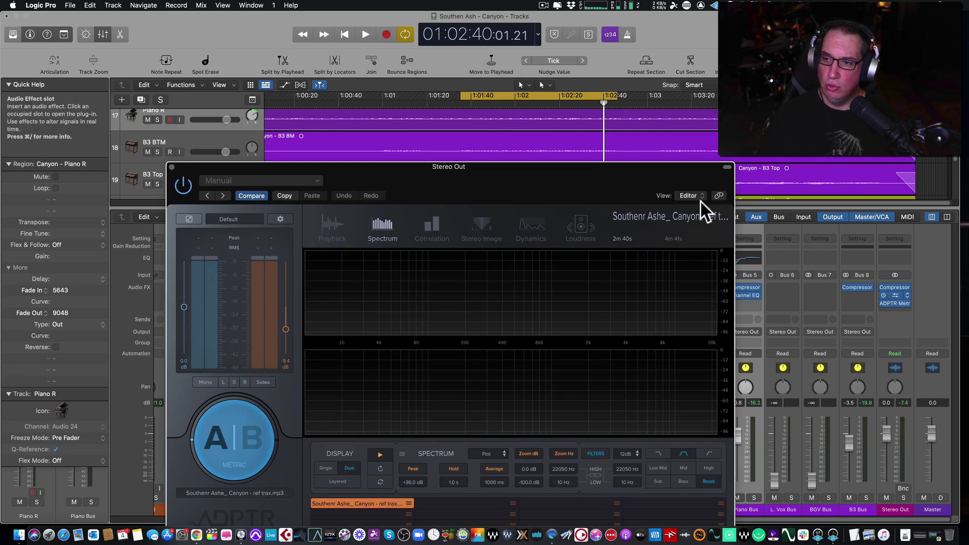
pyautogui.click(173, 166)
pyautogui.moveTo(481, 143); pyautogui.dragTo(314, 195)
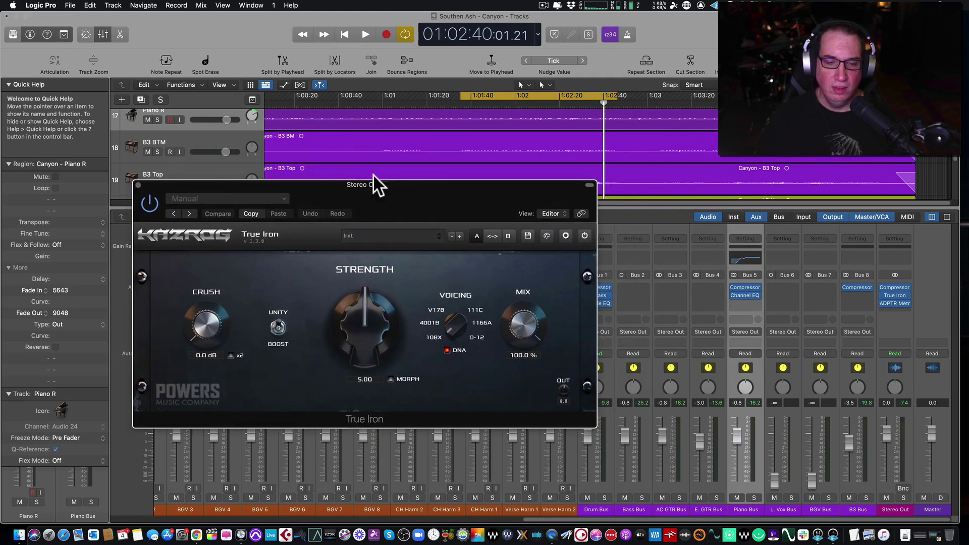
pyautogui.moveTo(420, 195); pyautogui.dragTo(414, 187)
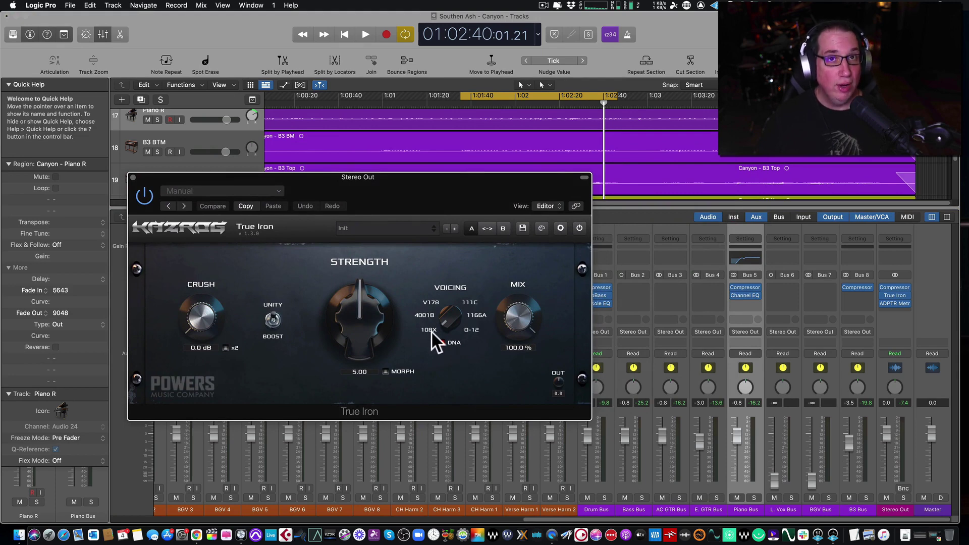
# Examine True Iron's Crush control and the descriptions of its transformer voicings, such as 108X and 111C.
pyautogui.click(441, 343)
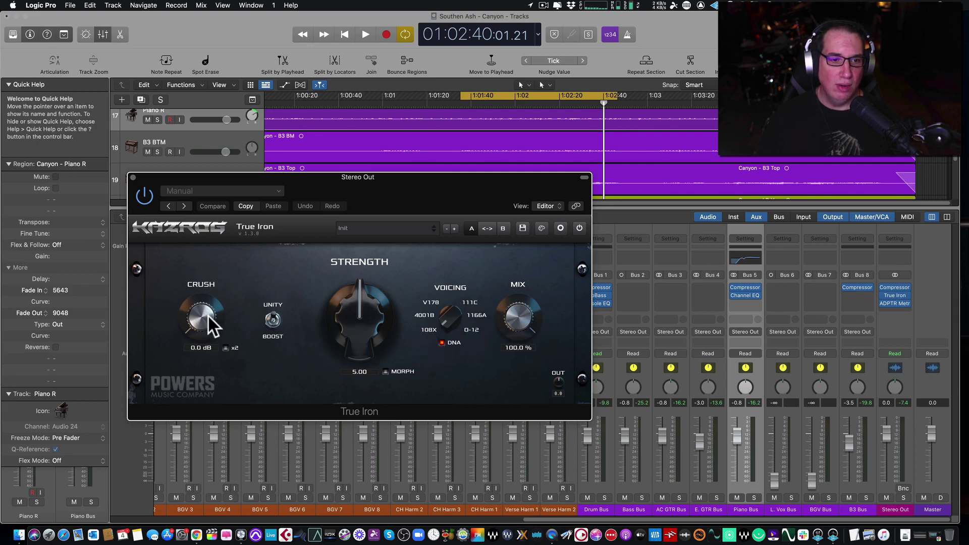
pyautogui.moveTo(204, 314)
pyautogui.mouseDown()
pyautogui.moveTo(199, 274)
pyautogui.moveTo(199, 316)
pyautogui.mouseUp()
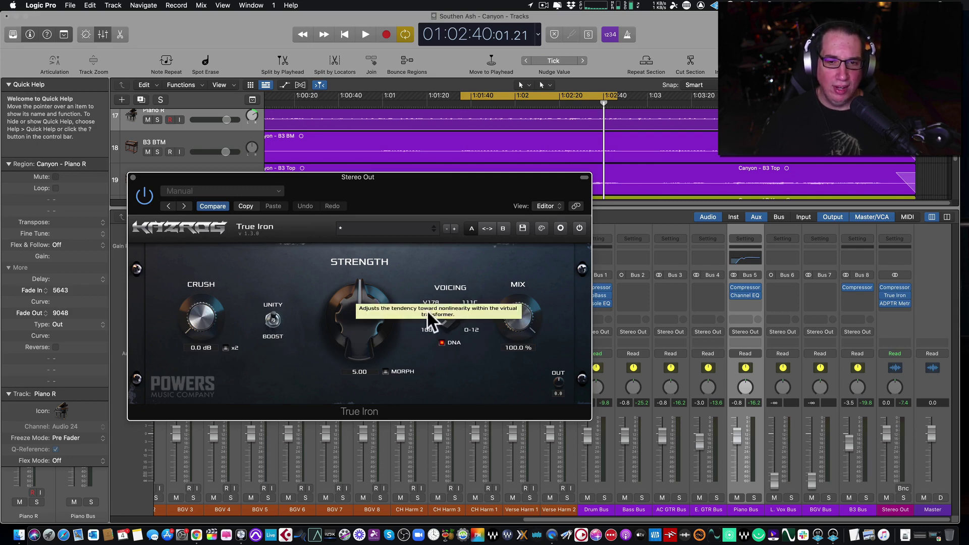
pyautogui.moveTo(475, 326)
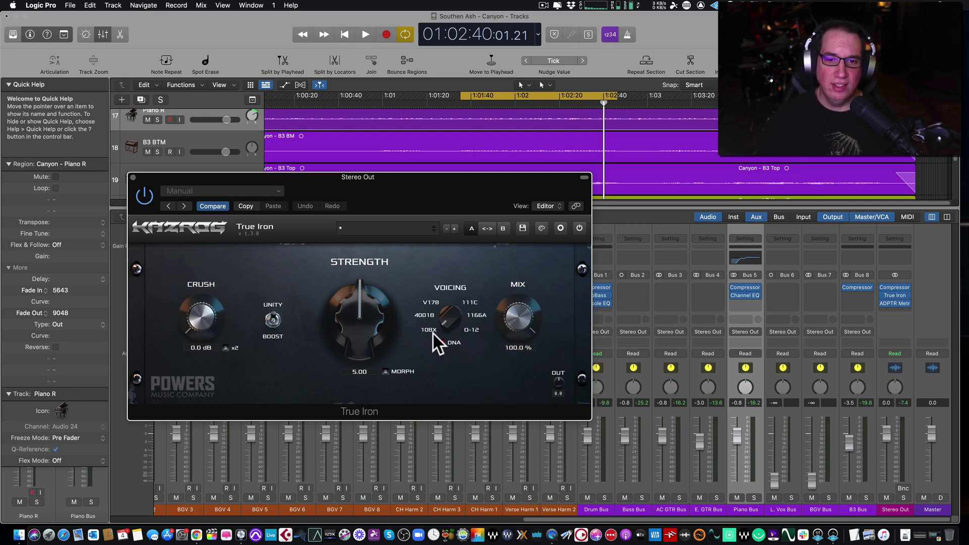
pyautogui.moveTo(428, 329)
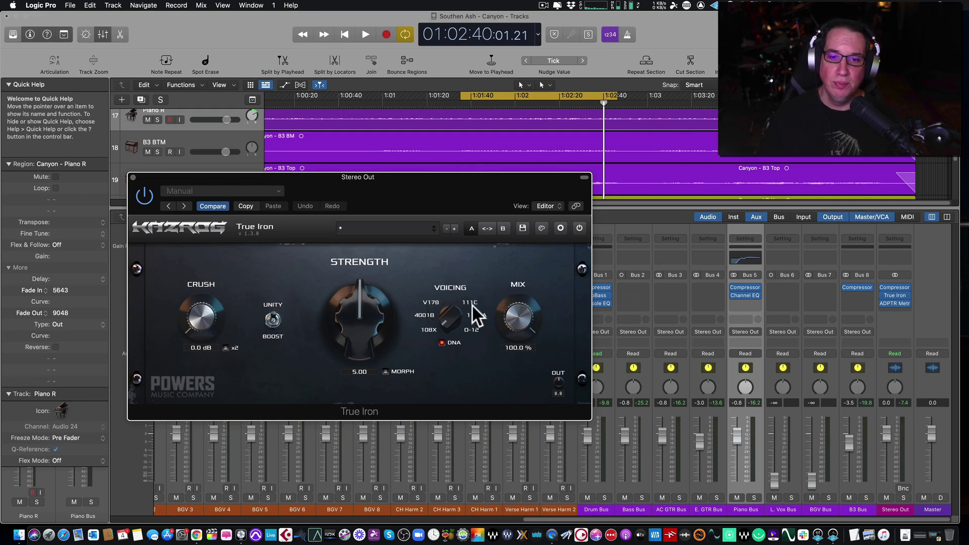
pyautogui.moveTo(471, 304)
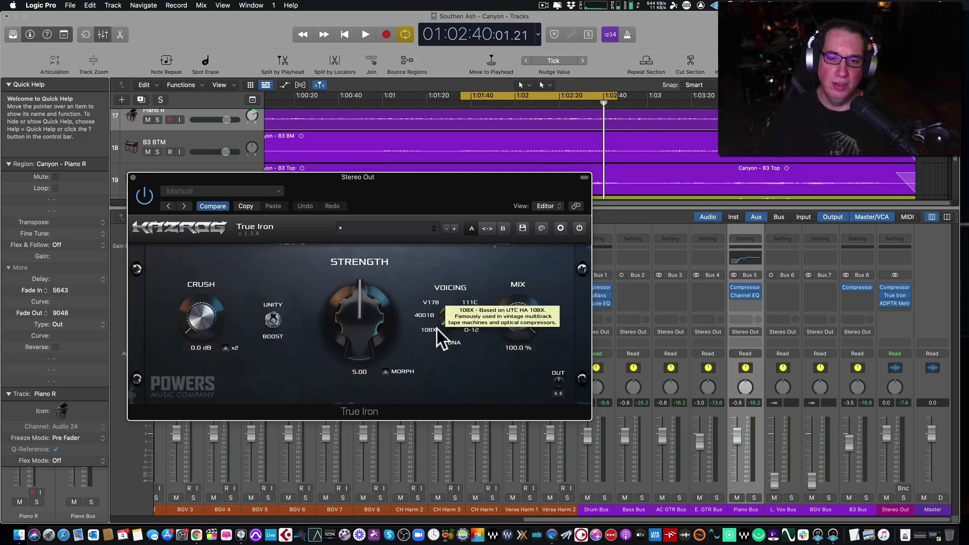
pyautogui.moveTo(427, 286)
pyautogui.moveTo(413, 177); pyautogui.dragTo(436, 194)
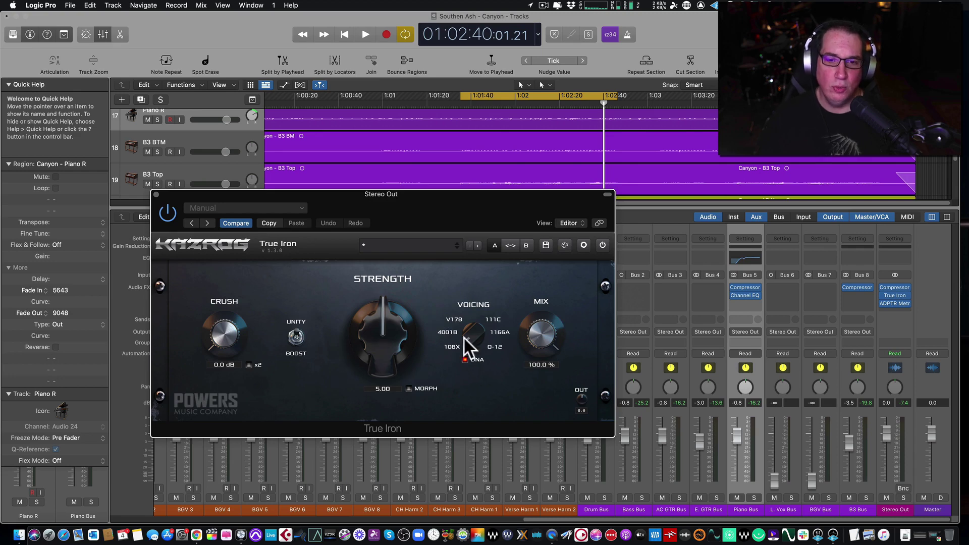
# Play the looped section, set True Iron's Strength to 6.99, and try Crush at 3.2 dB before returning it to 0.0 dB.
pyautogui.press('space')
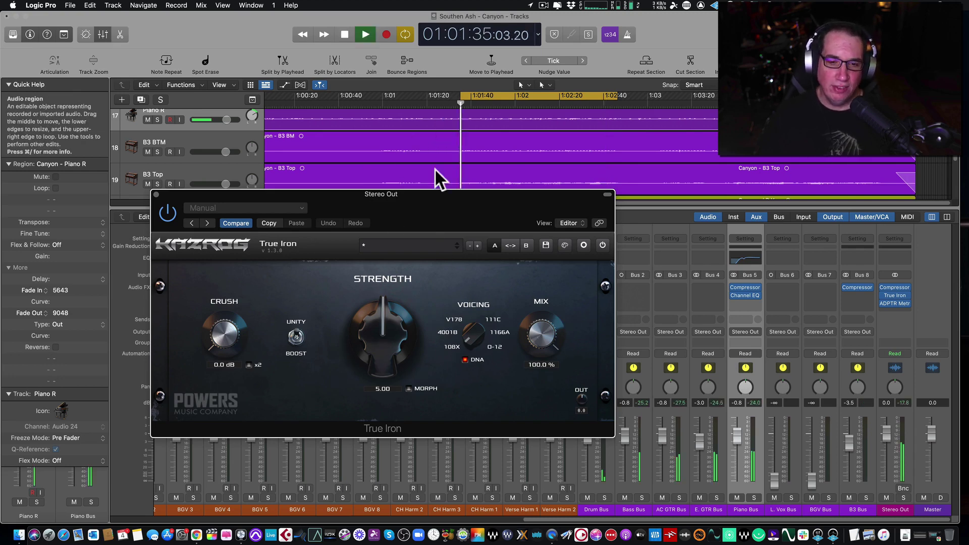
pyautogui.moveTo(377, 334); pyautogui.dragTo(377, 299)
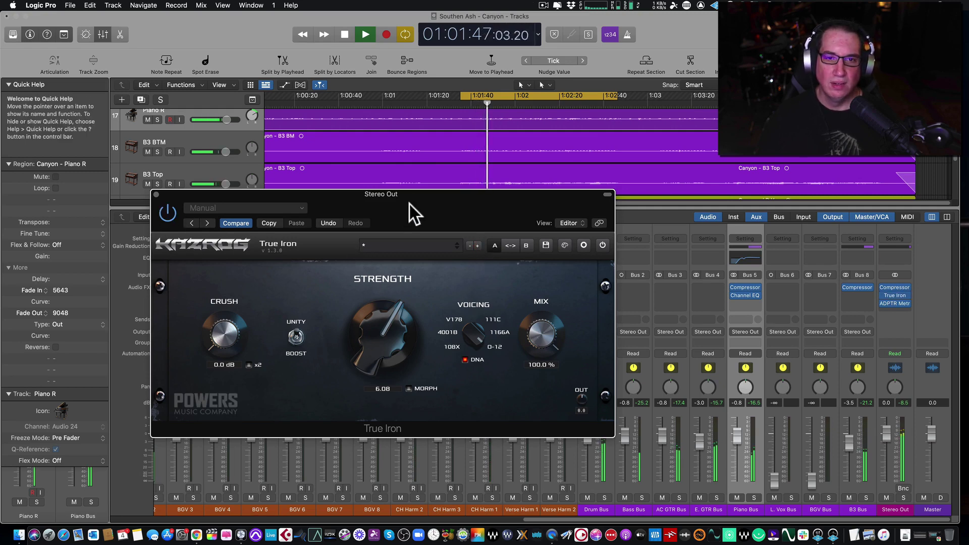
pyautogui.moveTo(419, 204); pyautogui.dragTo(420, 199)
pyautogui.moveTo(371, 331); pyautogui.dragTo(376, 305)
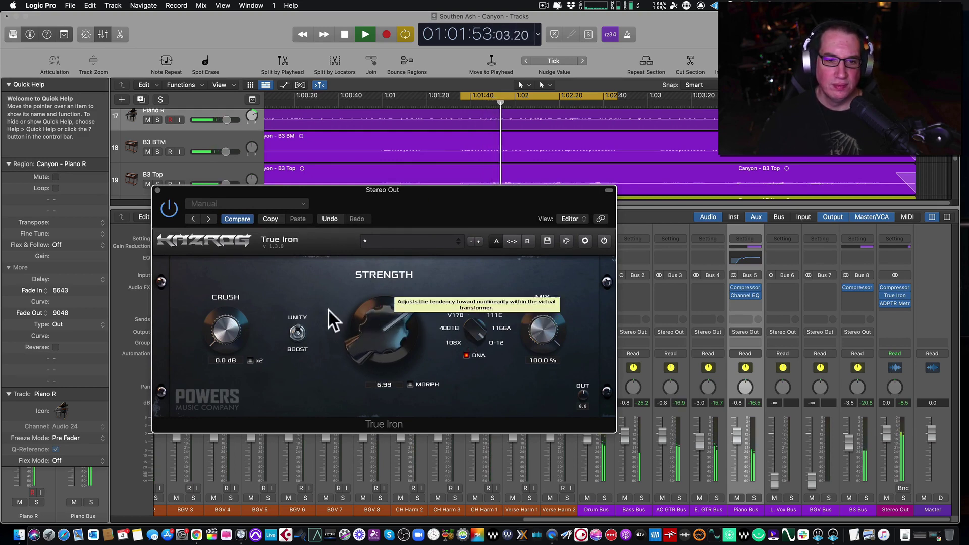
pyautogui.moveTo(216, 329); pyautogui.dragTo(219, 293)
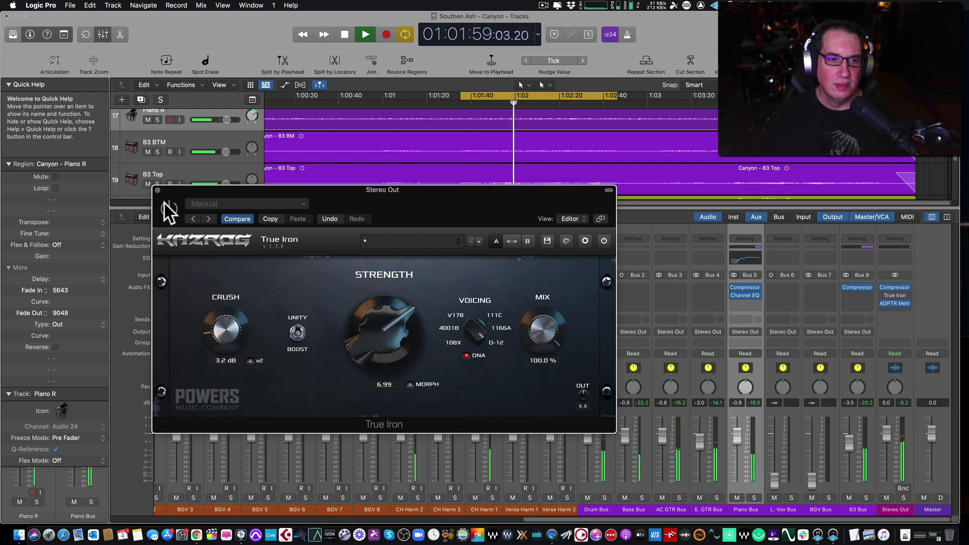
pyautogui.moveTo(223, 323); pyautogui.dragTo(226, 392)
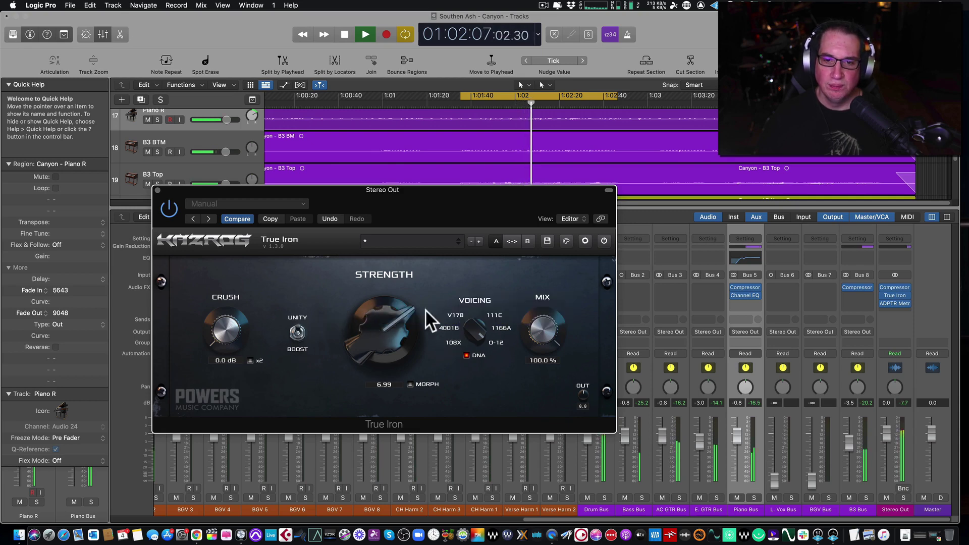
# Set True Iron's voicing to 111C, compare it with the plug-in bypassed, and stop playback with it enabled.
pyautogui.click(497, 315)
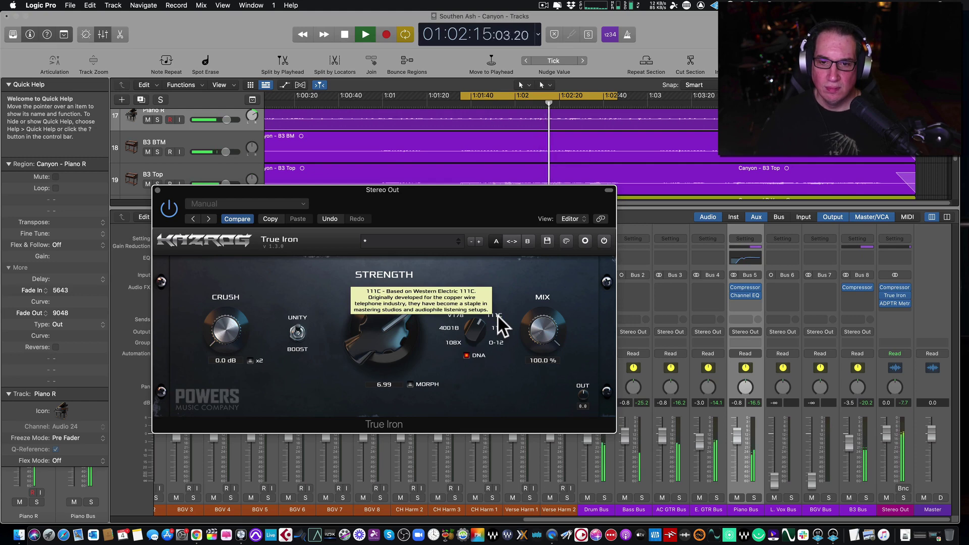
pyautogui.click(169, 208)
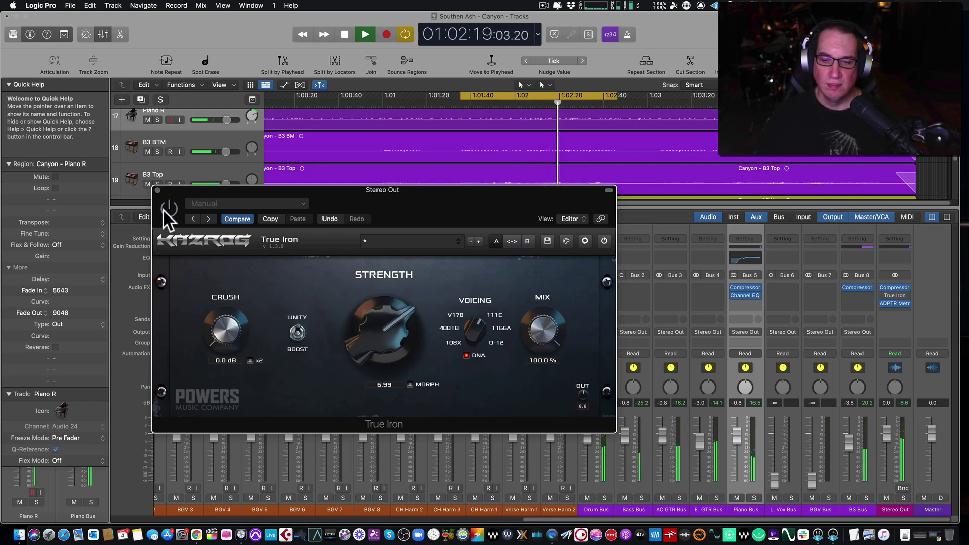
pyautogui.click(167, 209)
pyautogui.press('space')
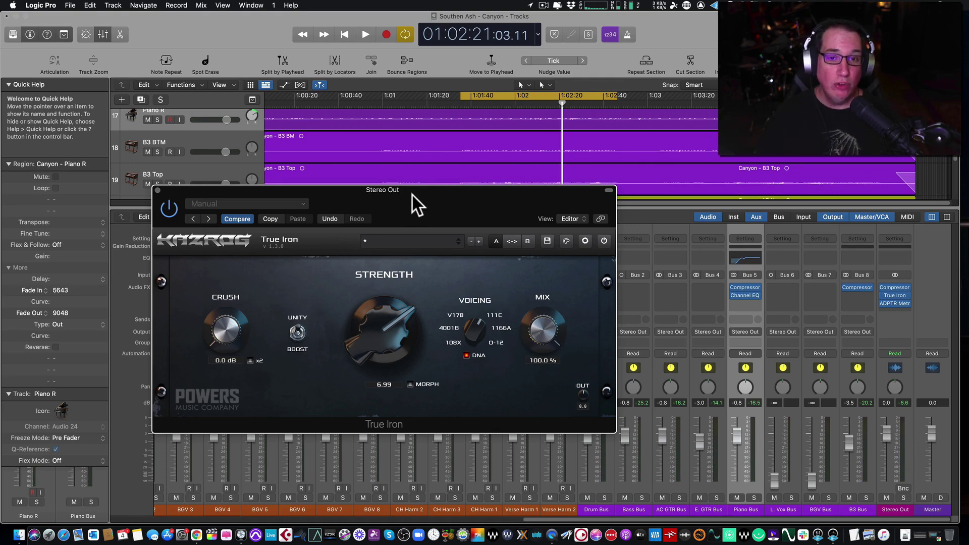
# Lower True Iron's output level to about -0.8 dB, keeping Mix at 100%.
pyautogui.moveTo(413, 195); pyautogui.dragTo(414, 198)
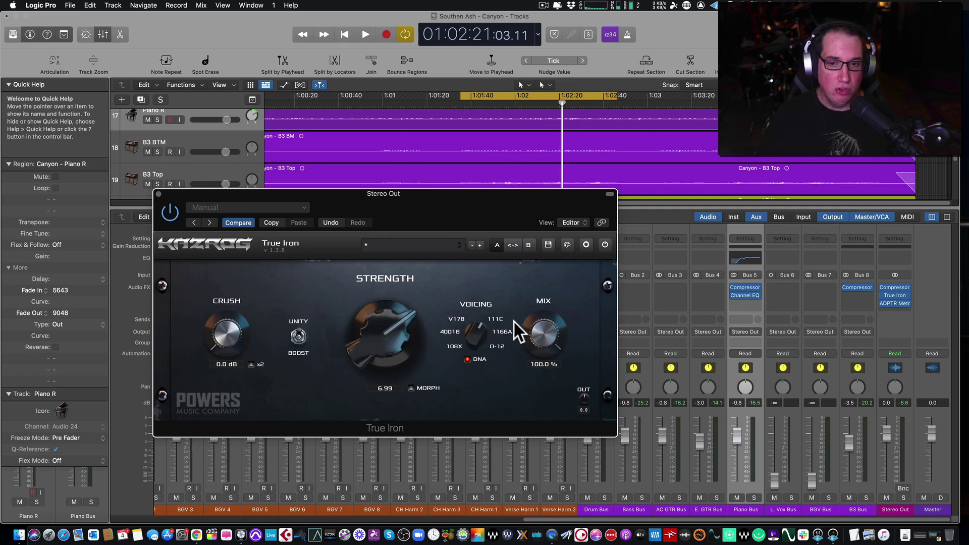
pyautogui.moveTo(547, 325); pyautogui.dragTo(523, 354)
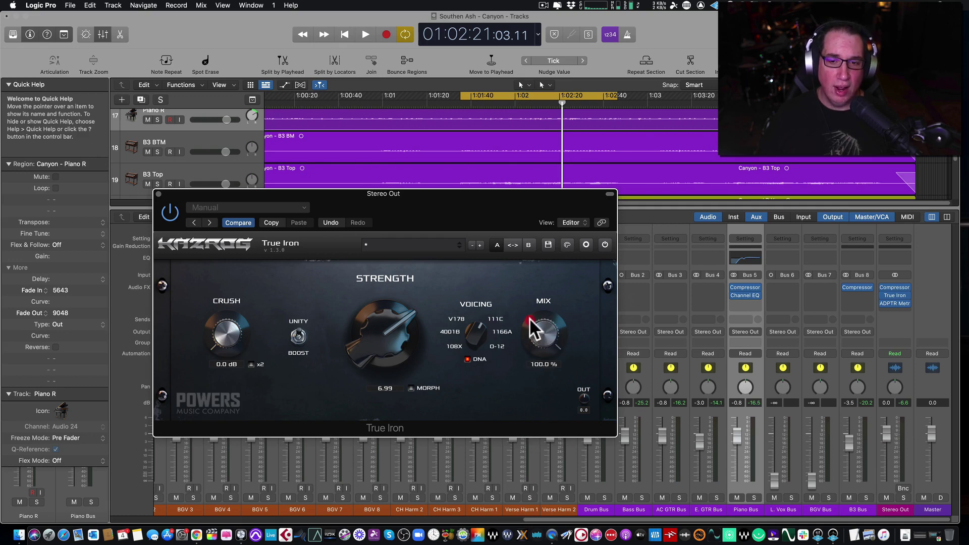
pyautogui.click(584, 398)
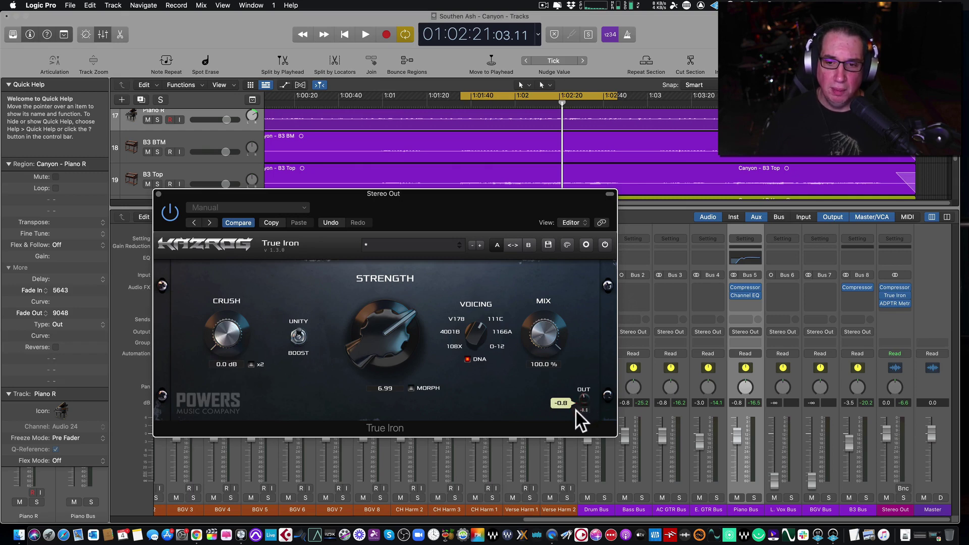
# Play the looped section and compare the mix with True Iron bypassed and enabled, ending with it enabled.
pyautogui.press('space')
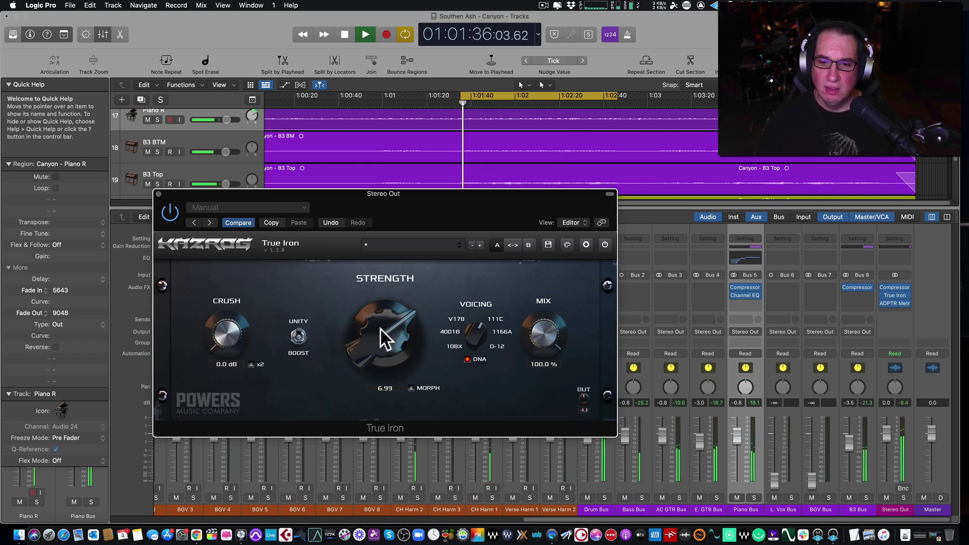
pyautogui.click(170, 213)
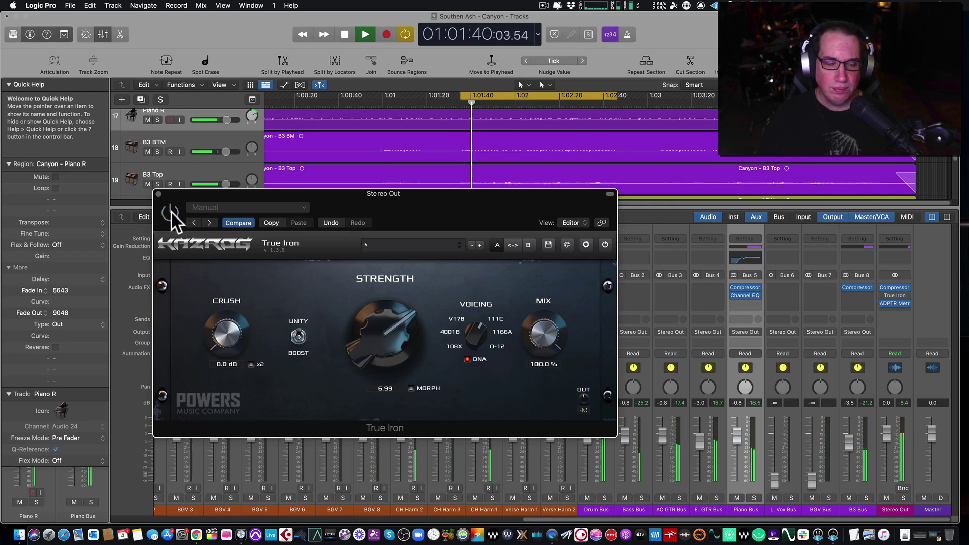
pyautogui.click(170, 213)
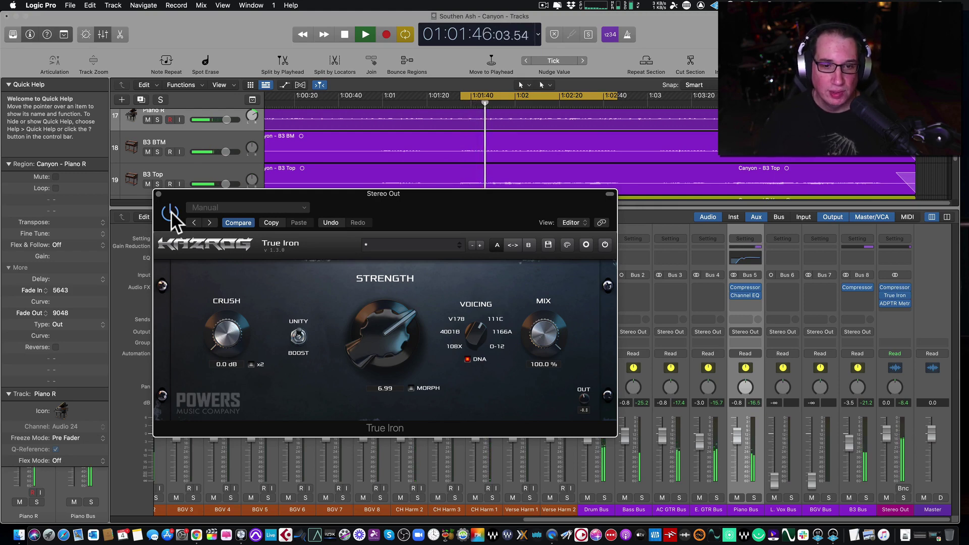
pyautogui.click(170, 213)
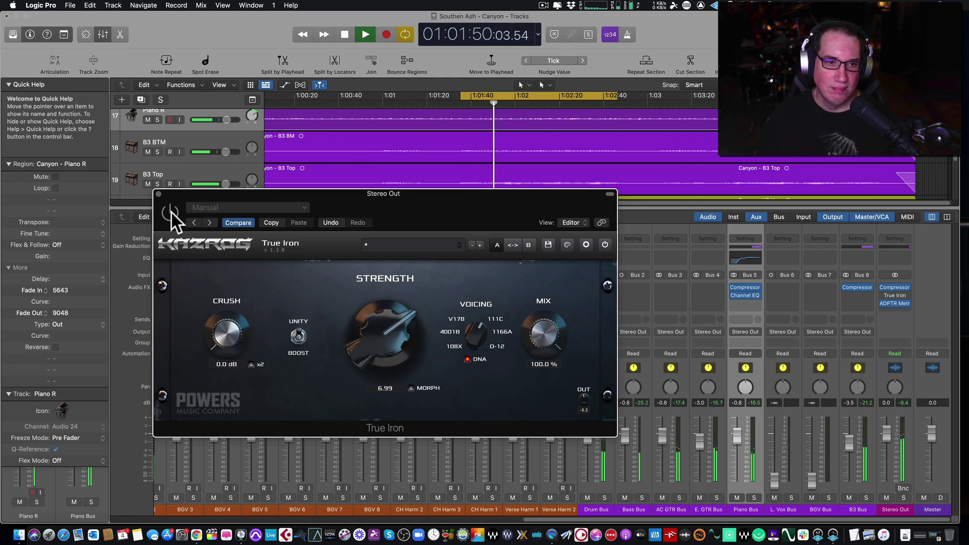
pyautogui.click(170, 213)
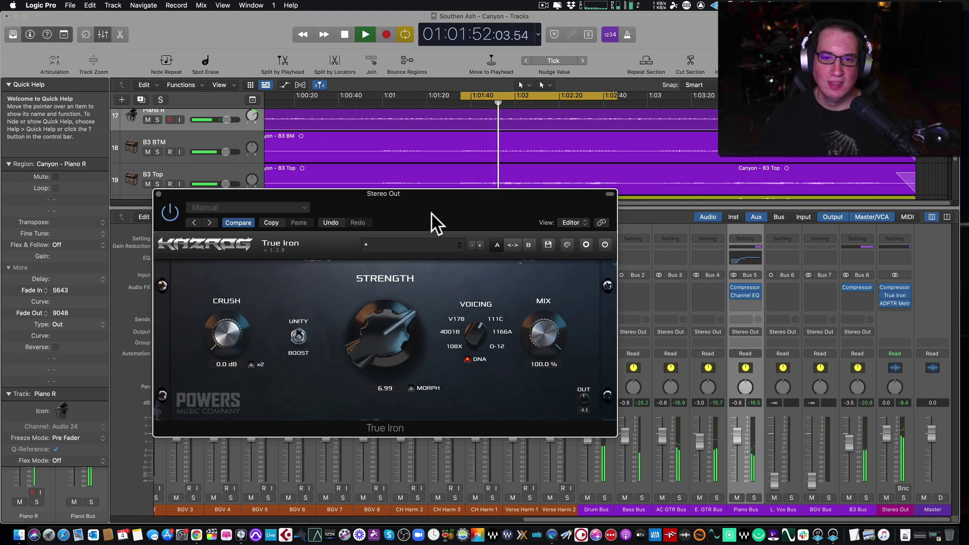
# Stop playback and shift the True Iron window slightly lower over the mixer.
pyautogui.press('space')
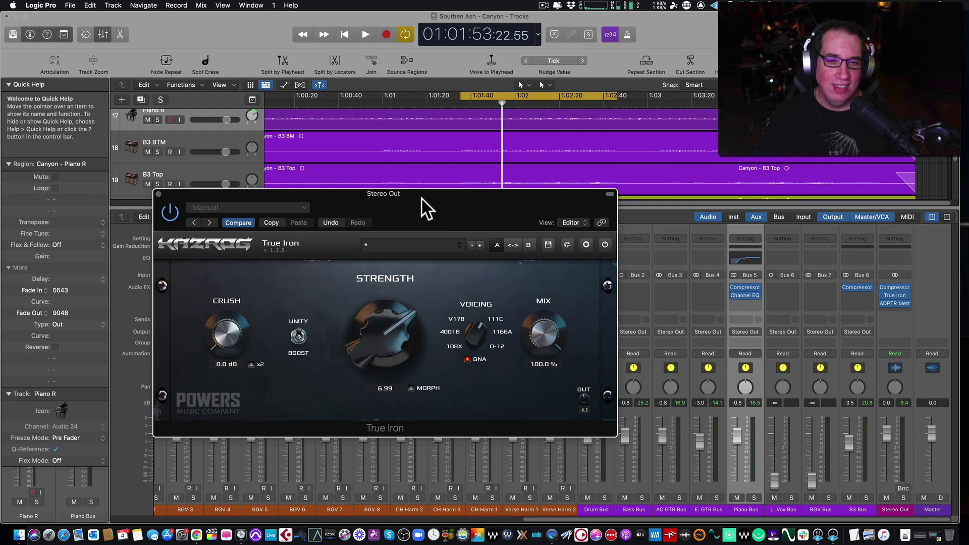
pyautogui.moveTo(422, 198); pyautogui.dragTo(423, 199)
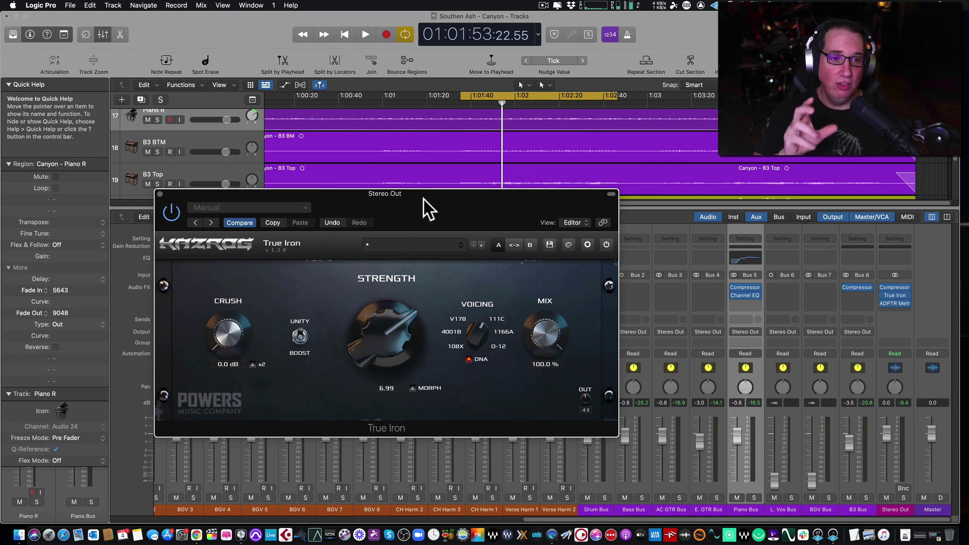
pyautogui.moveTo(427, 196)
pyautogui.mouseDown()
pyautogui.moveTo(425, 216)
pyautogui.moveTo(425, 207)
pyautogui.mouseUp()
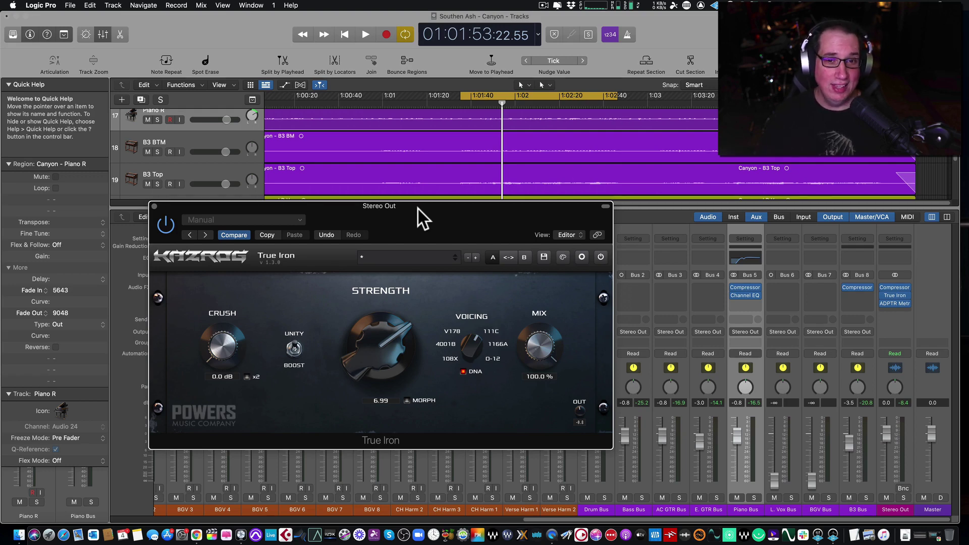
pyautogui.moveTo(418, 209); pyautogui.dragTo(419, 207)
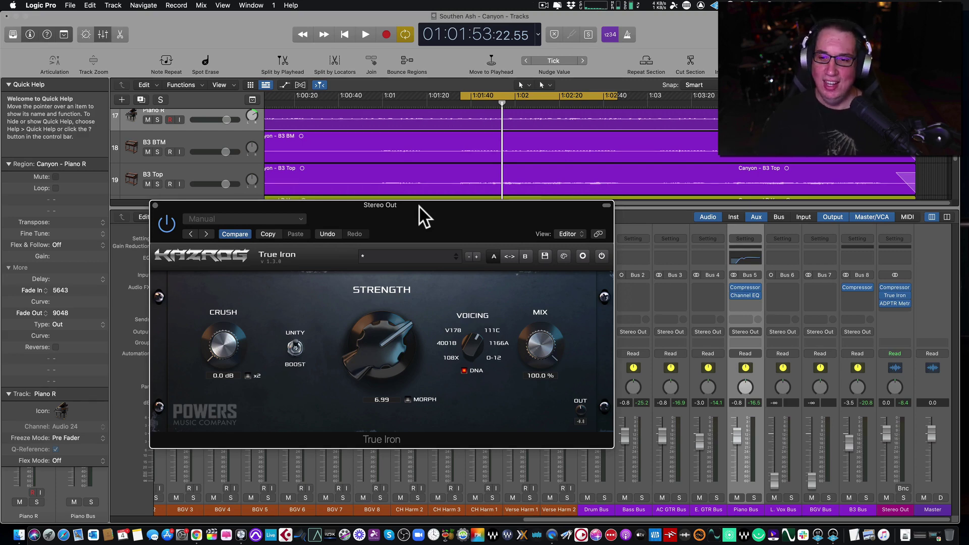
pyautogui.moveTo(419, 207); pyautogui.dragTo(422, 207)
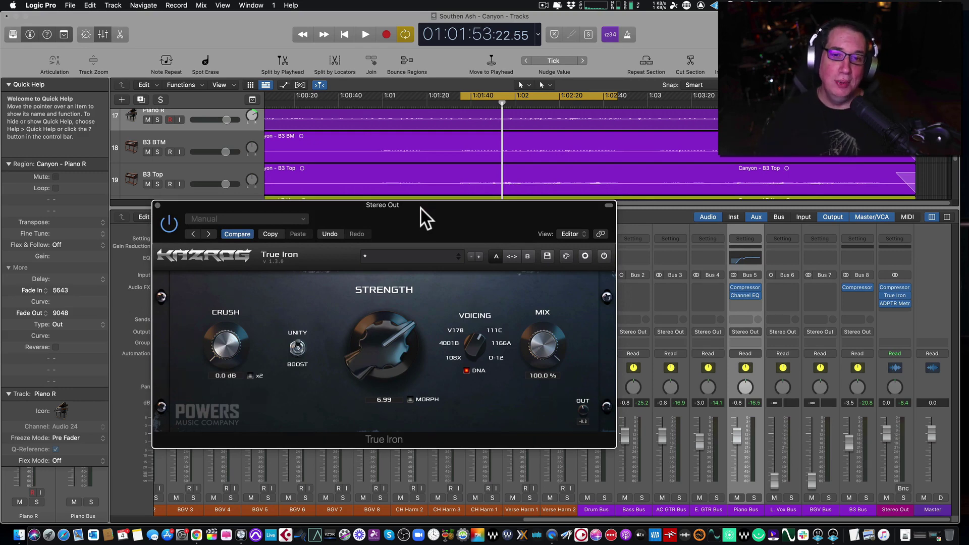
pyautogui.moveTo(420, 207); pyautogui.dragTo(420, 207)
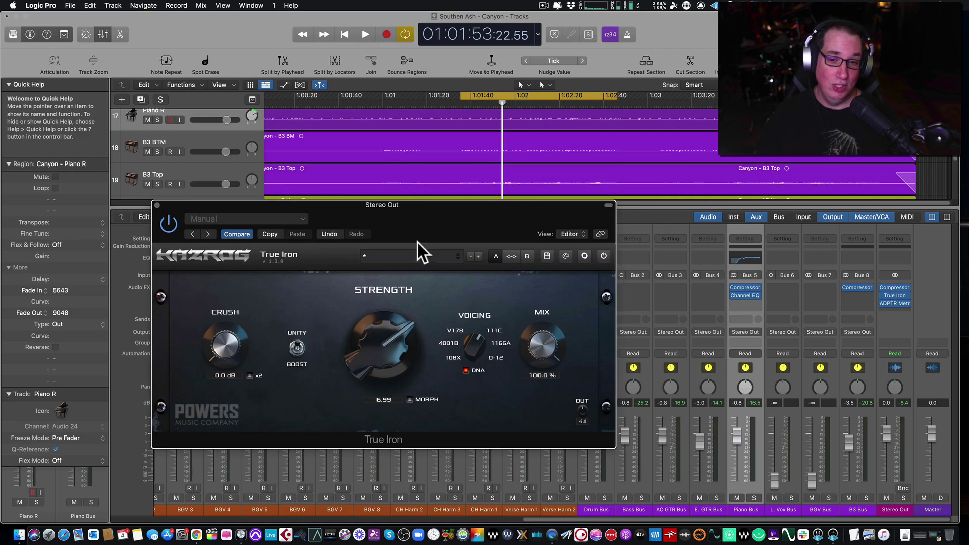
# Play the looped section, compare the mix with True Iron bypassed and enabled, and stop playback with it enabled.
pyautogui.press('space')
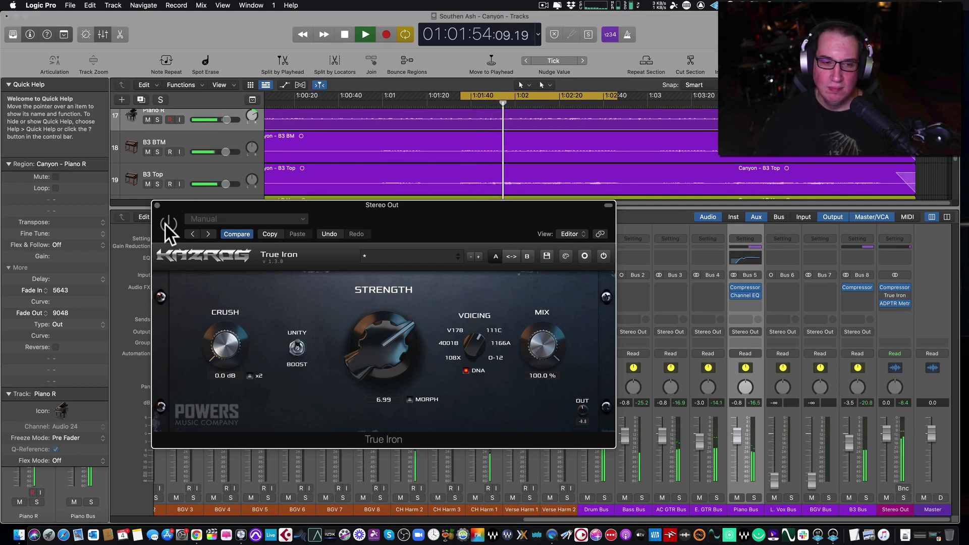
pyautogui.click(167, 224)
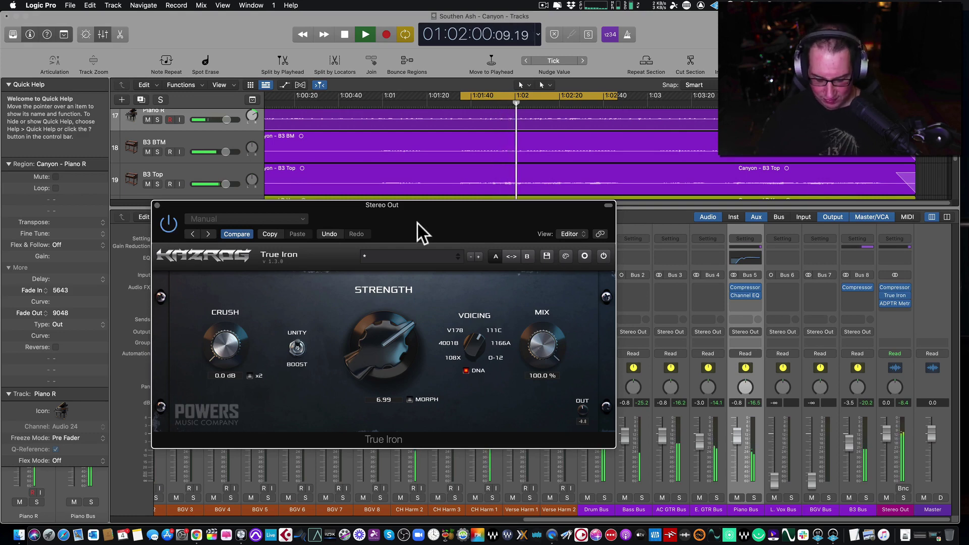
pyautogui.press('space')
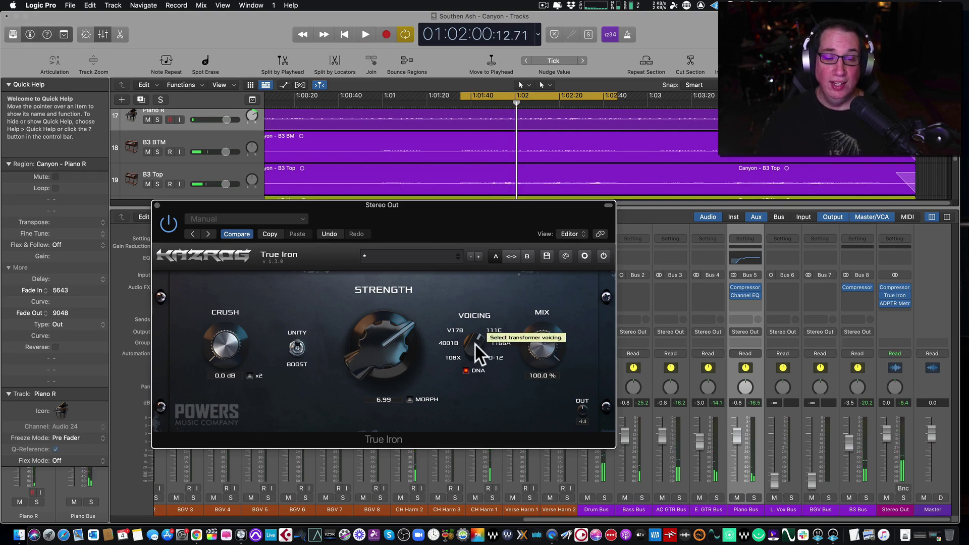
# Play the looped section, compare True Iron's 111C voicing with 1166A, and stop playback on 1166A.
pyautogui.moveTo(486, 328)
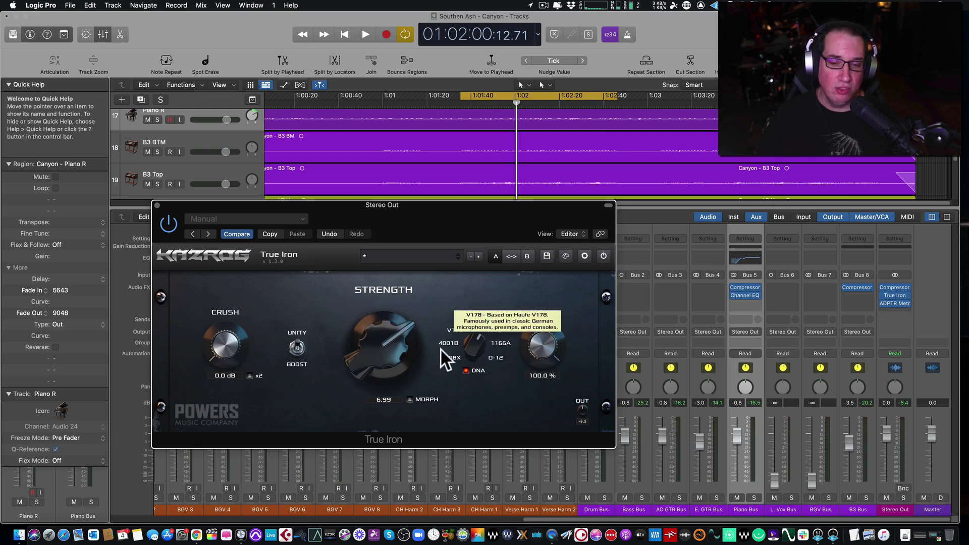
pyautogui.press('space')
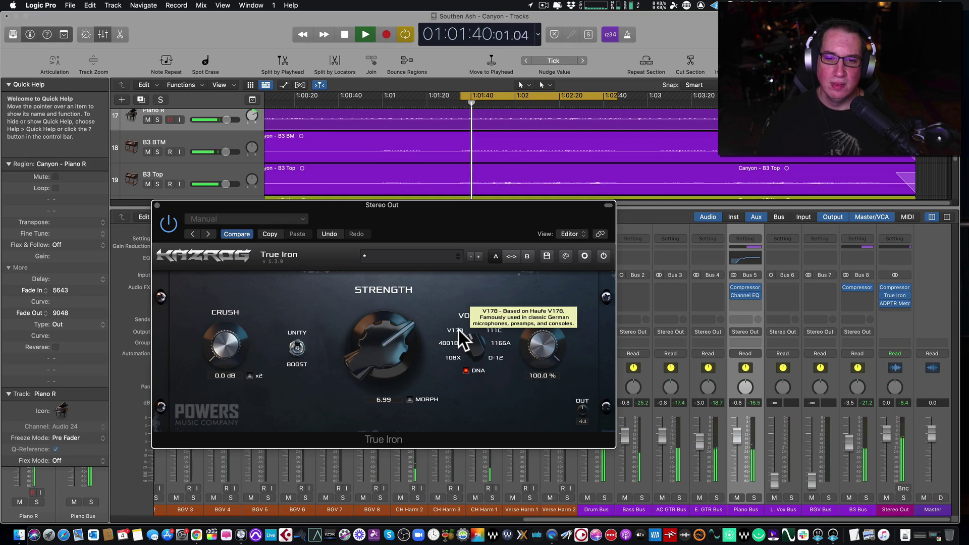
pyautogui.moveTo(488, 328)
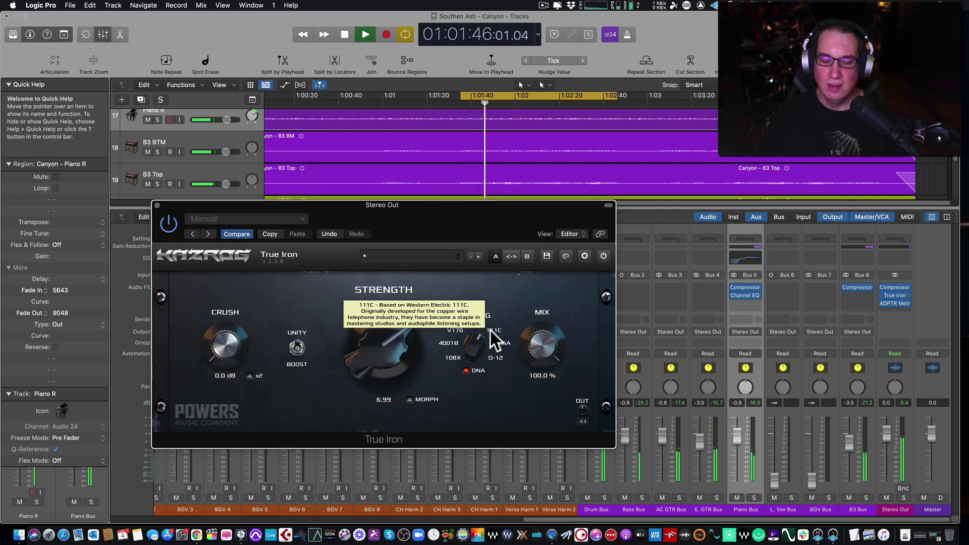
pyautogui.moveTo(455, 341)
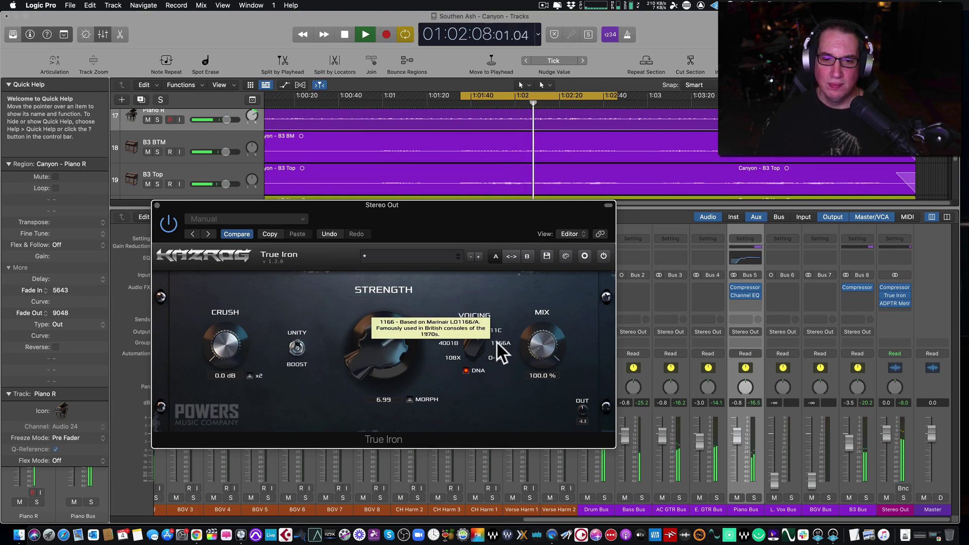
pyautogui.click(499, 352)
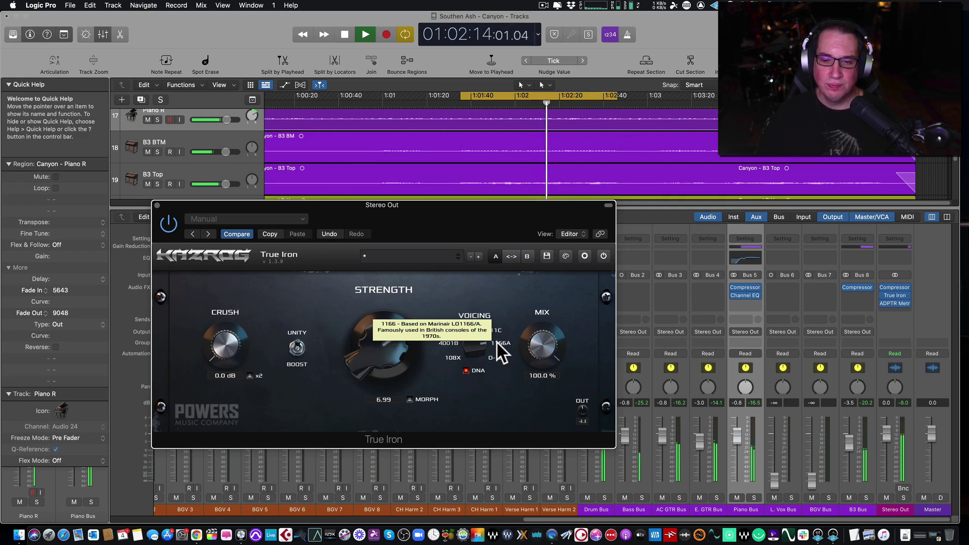
pyautogui.press('space')
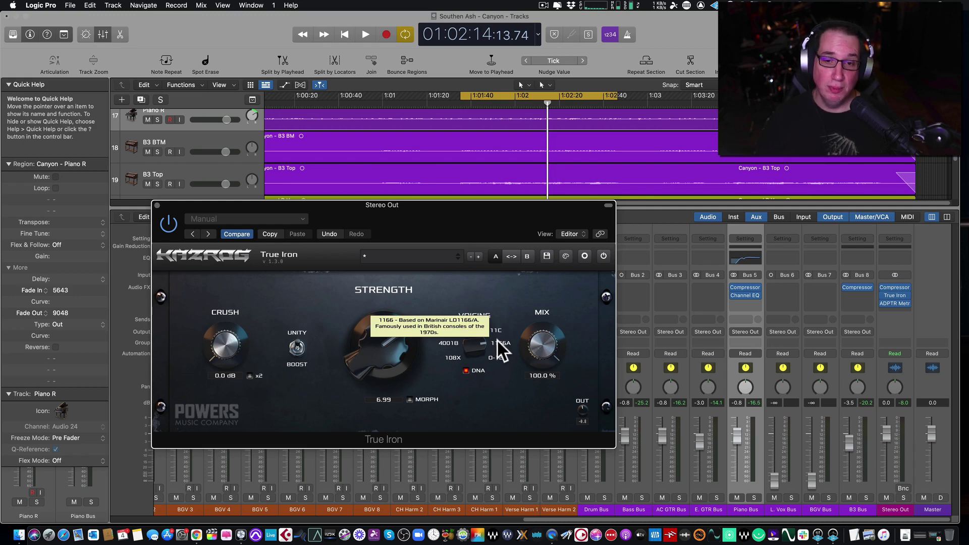
# Play the looped section again, audition the 111C and D-12 voicings, and stop playback on D-12.
pyautogui.press('space')
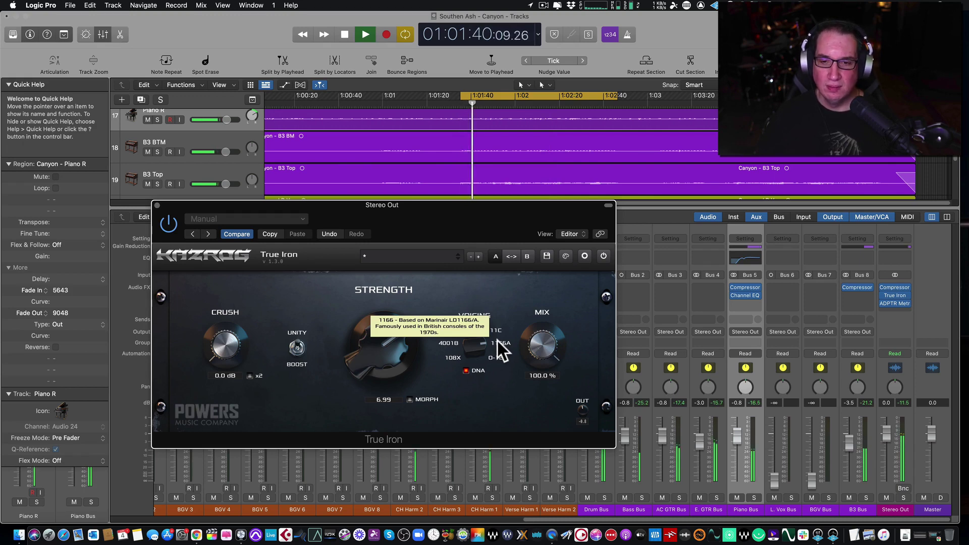
pyautogui.click(495, 328)
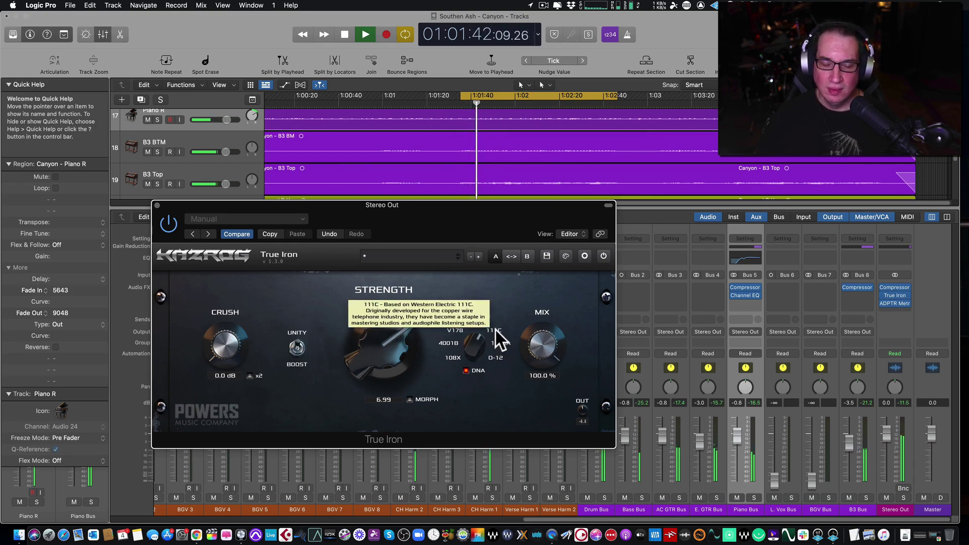
pyautogui.click(495, 356)
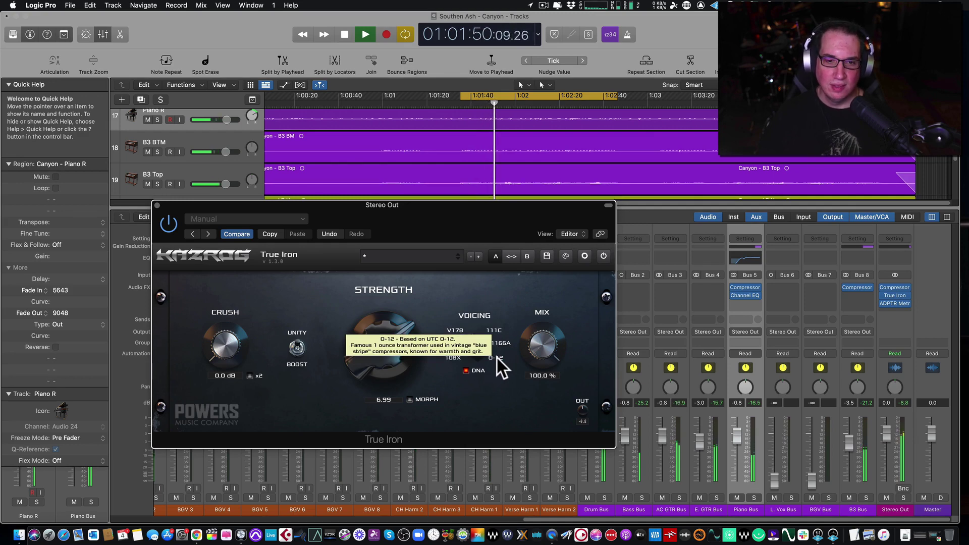
pyautogui.press('space')
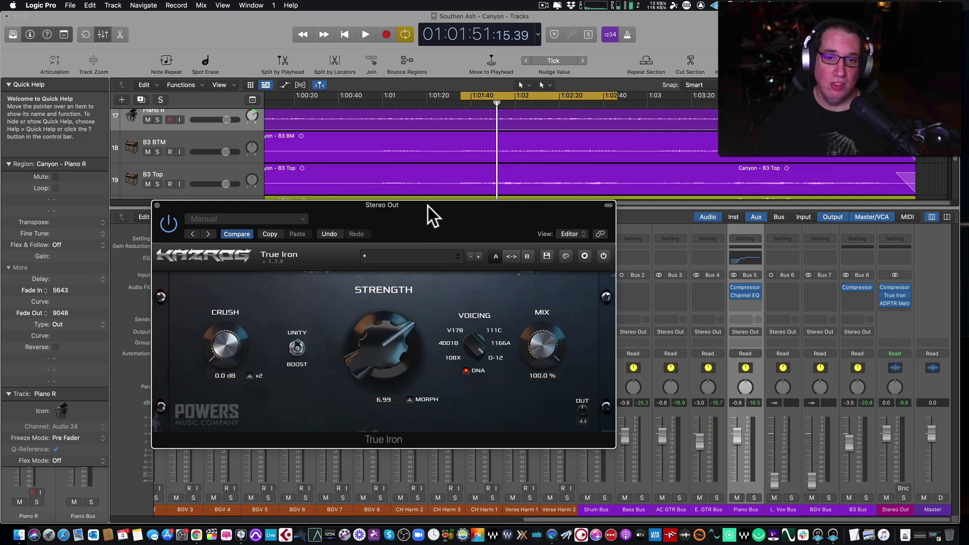
# Set True Iron's voicing to 1166A and examine the descriptions of the V178 and 108X options.
pyautogui.moveTo(426, 205); pyautogui.dragTo(429, 218)
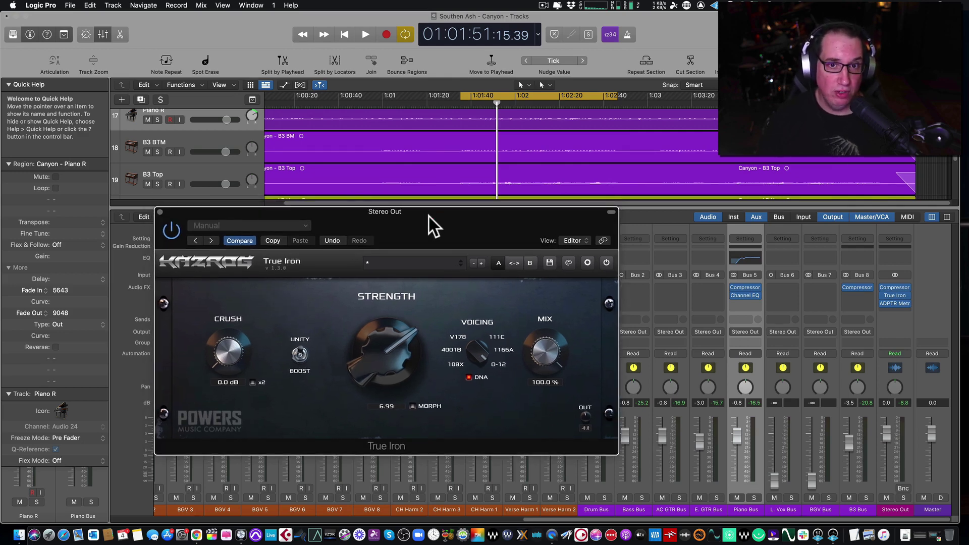
pyautogui.click(498, 349)
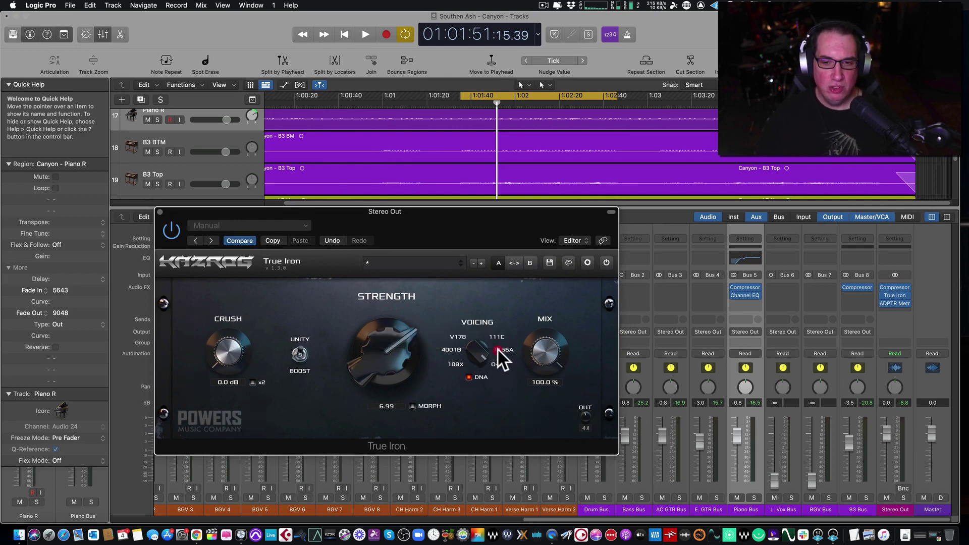
pyautogui.click(458, 337)
pyautogui.moveTo(452, 360)
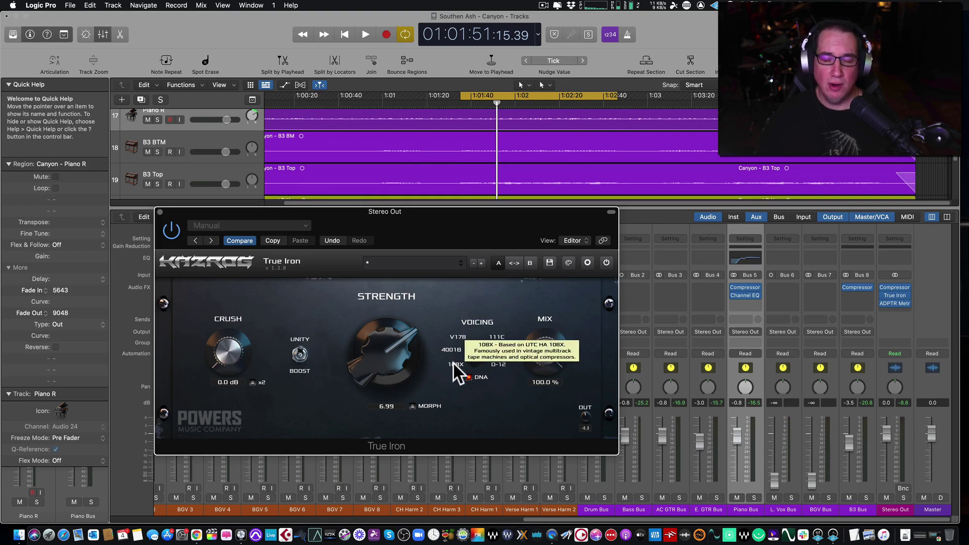
pyautogui.click(453, 360)
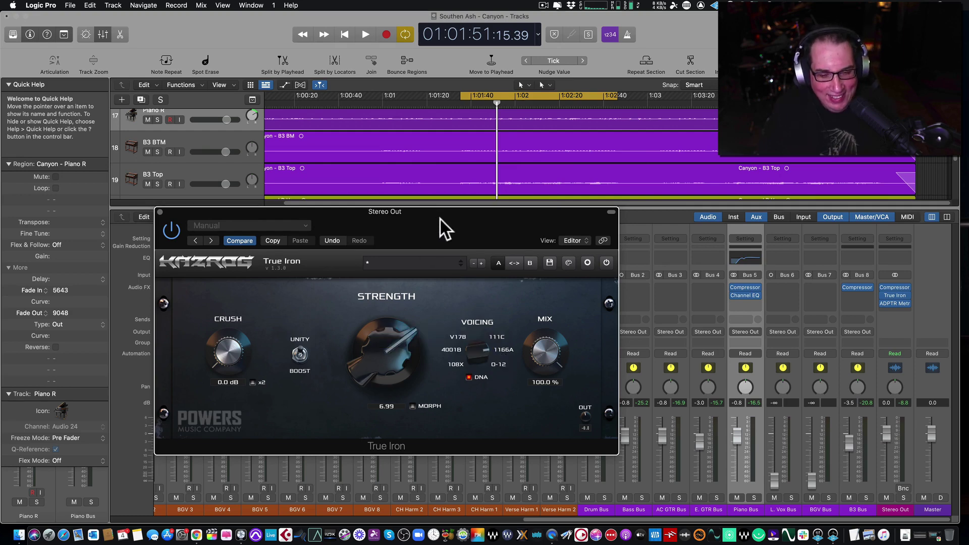
# Play the looped section with the voicing back on 111C, compare it with True Iron bypassed, and stop playback with it enabled.
pyautogui.press('space')
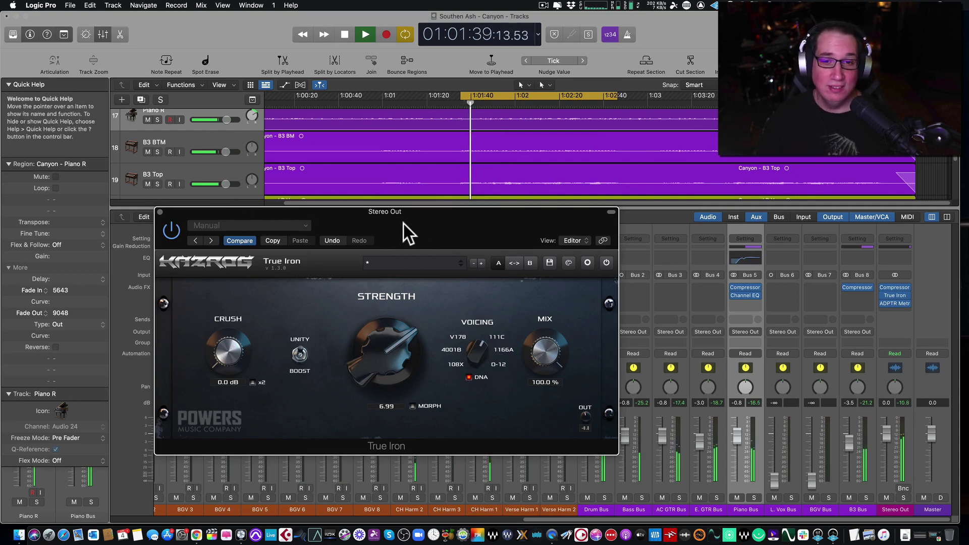
pyautogui.moveTo(405, 225); pyautogui.dragTo(420, 230)
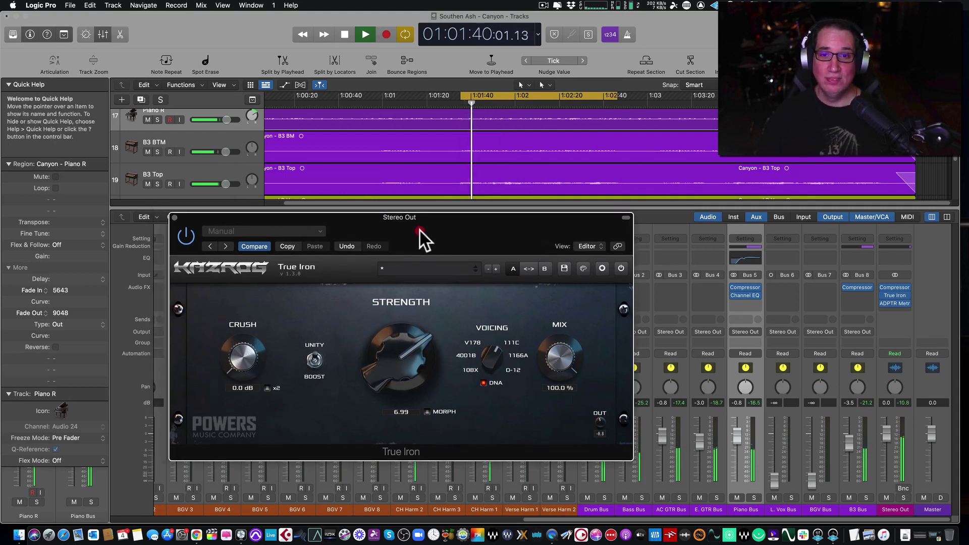
pyautogui.click(185, 237)
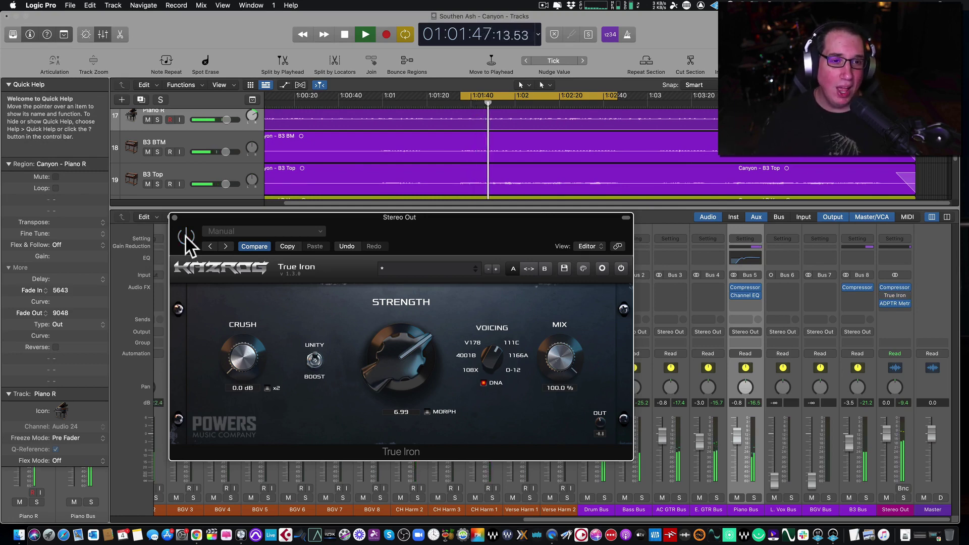
pyautogui.click(186, 237)
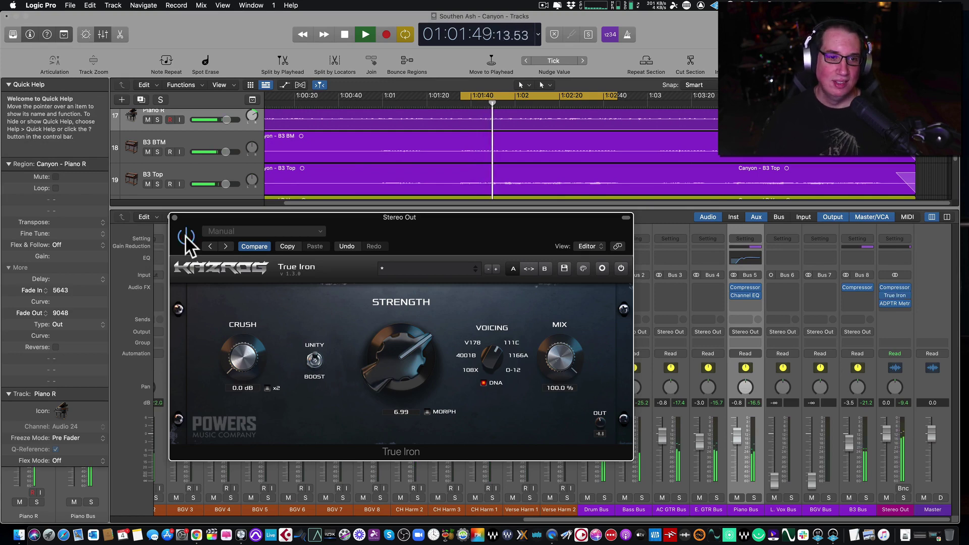
pyautogui.moveTo(457, 224); pyautogui.dragTo(454, 219)
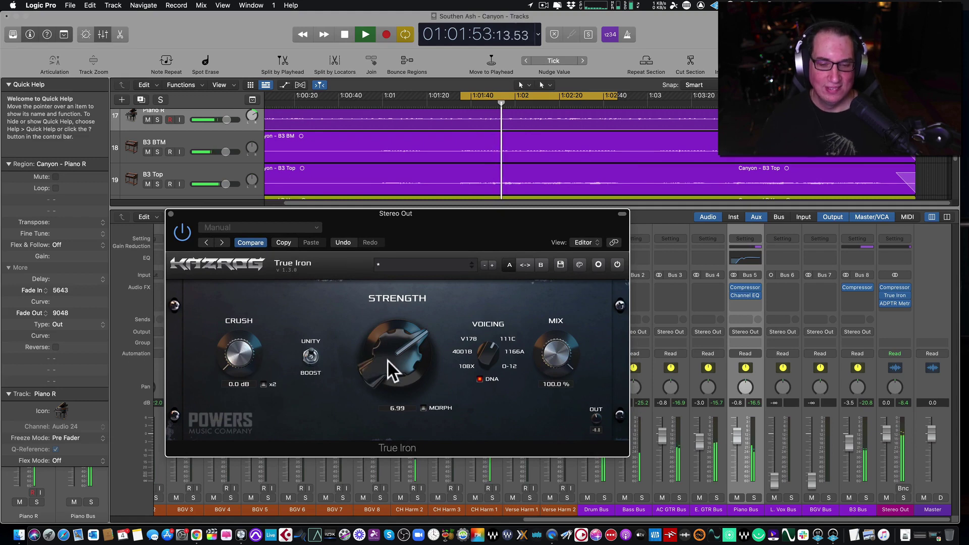
pyautogui.press('space')
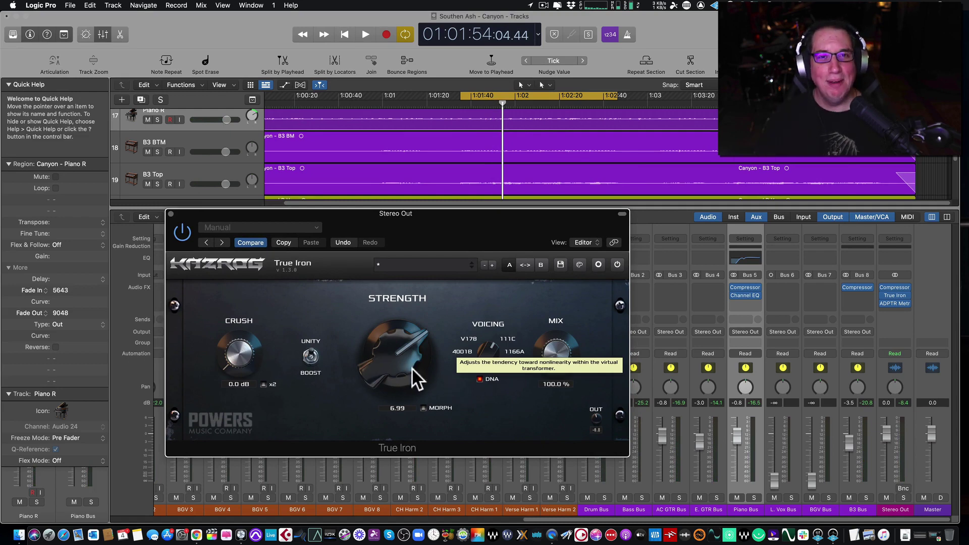
# Play the looped section, try True Iron's Crush at about 20 dB, and settle it at 2.0 dB.
pyautogui.press('space')
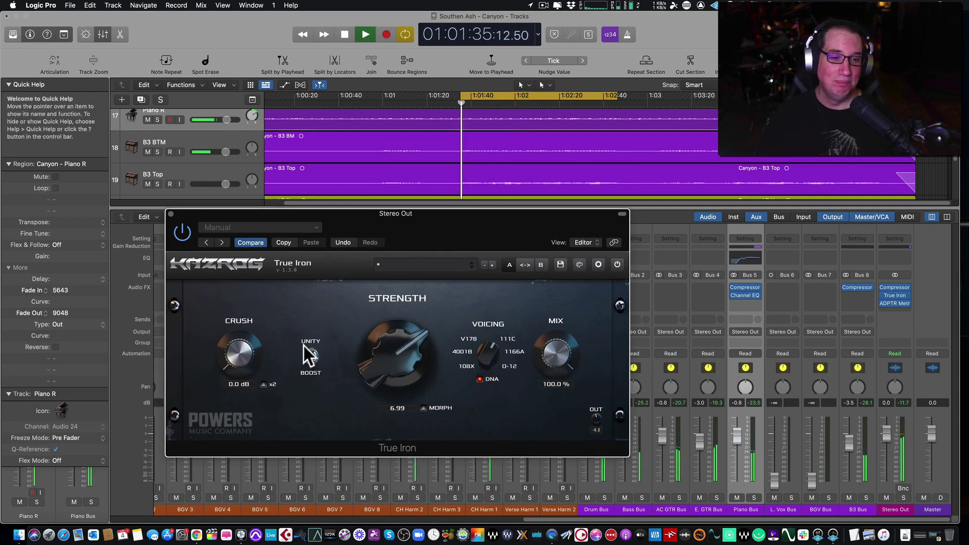
pyautogui.moveTo(238, 349); pyautogui.dragTo(253, 145)
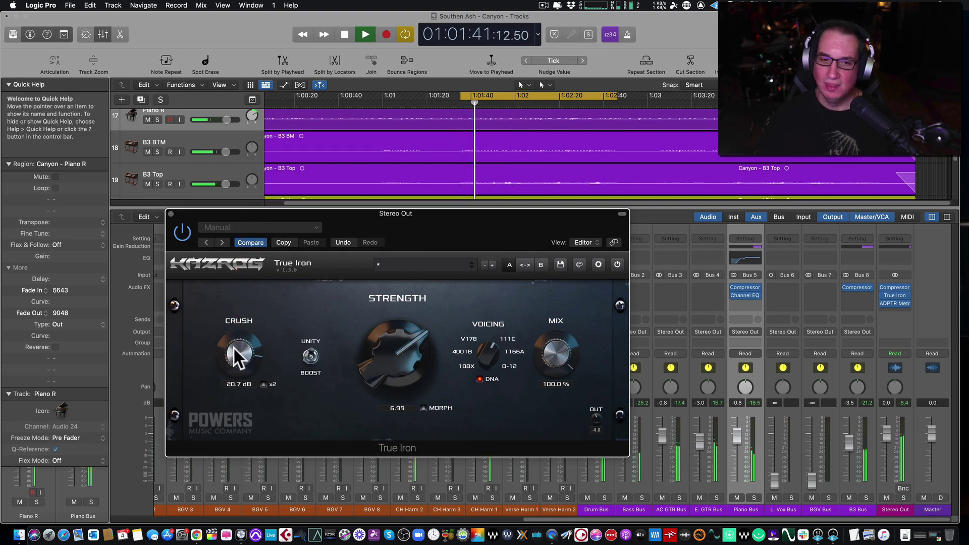
pyautogui.moveTo(233, 347); pyautogui.dragTo(213, 280)
pyautogui.moveTo(237, 351); pyautogui.dragTo(223, 434)
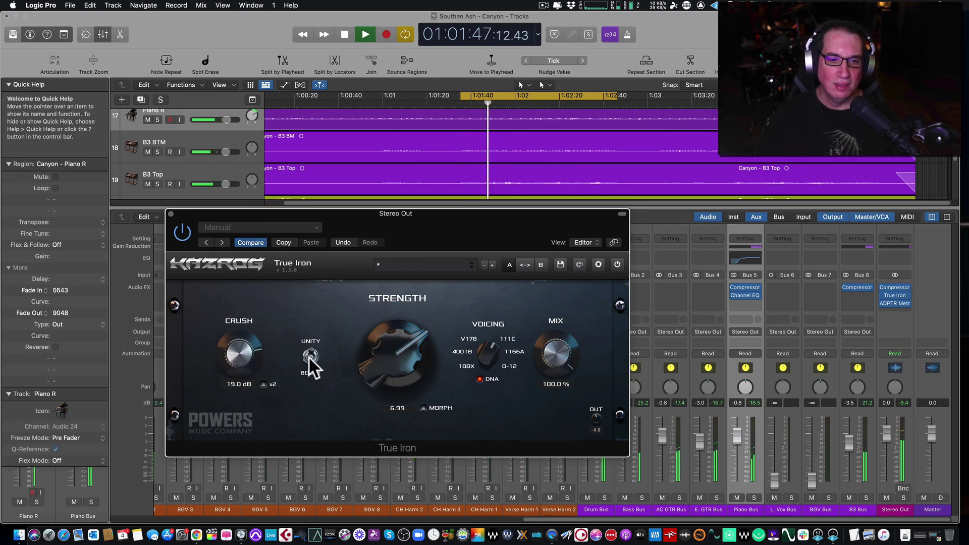
pyautogui.moveTo(243, 346); pyautogui.dragTo(220, 516)
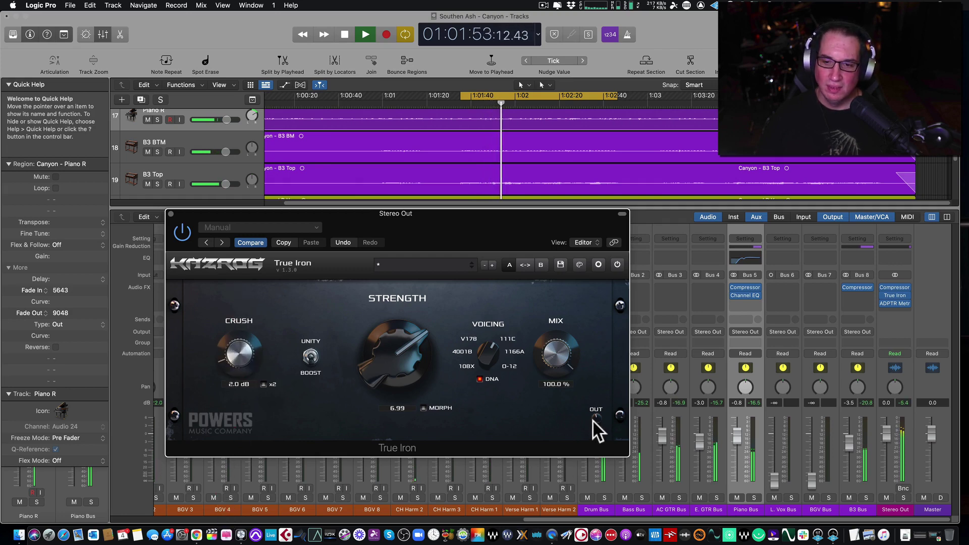
# Lower True Iron's output level to about -2.1 dB and compare the mix against bypass, ending with the plug-in enabled.
pyautogui.moveTo(593, 421); pyautogui.dragTo(586, 441)
pyautogui.click(183, 233)
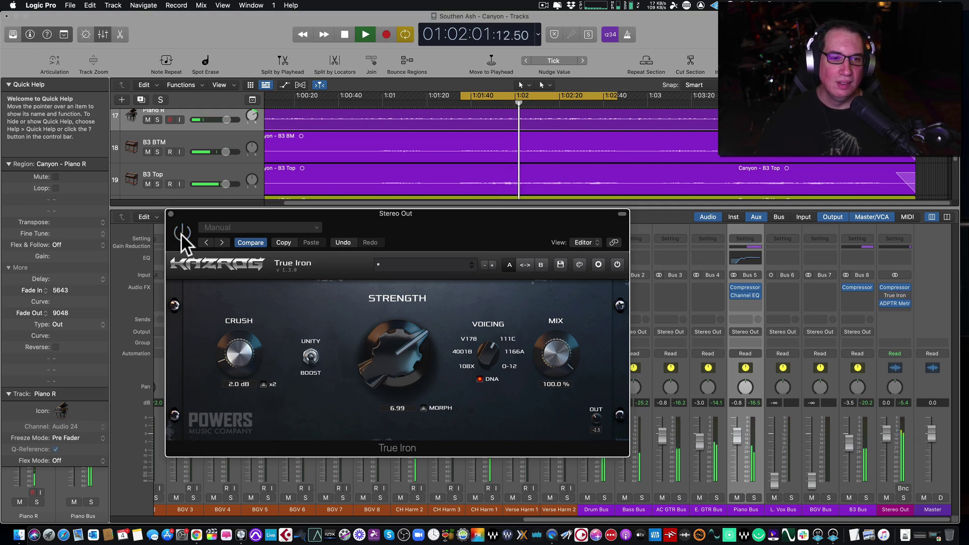
pyautogui.click(182, 233)
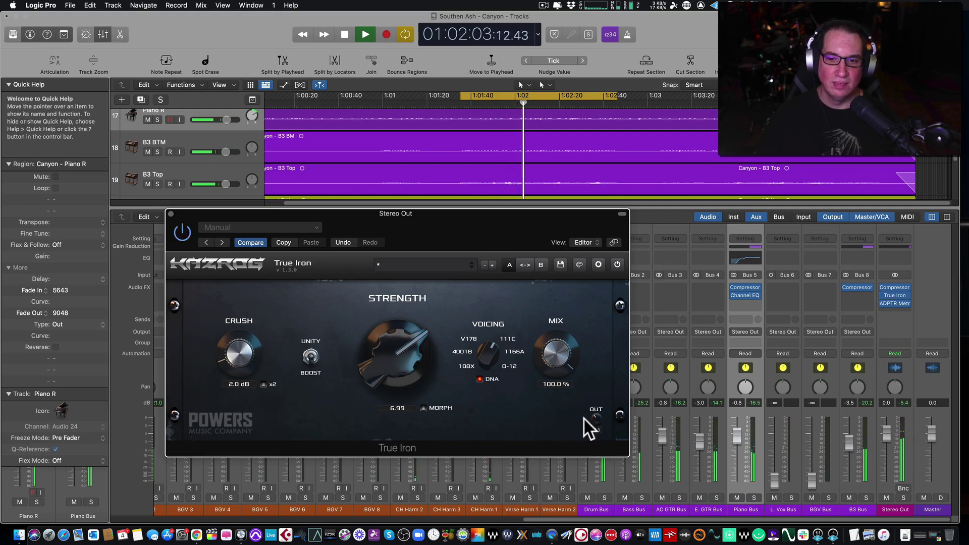
# Lower True Iron's output level to about -2.8 dB, compare the playing mix against bypass, and stop playback with the plug-in enabled.
pyautogui.moveTo(594, 421); pyautogui.dragTo(592, 426)
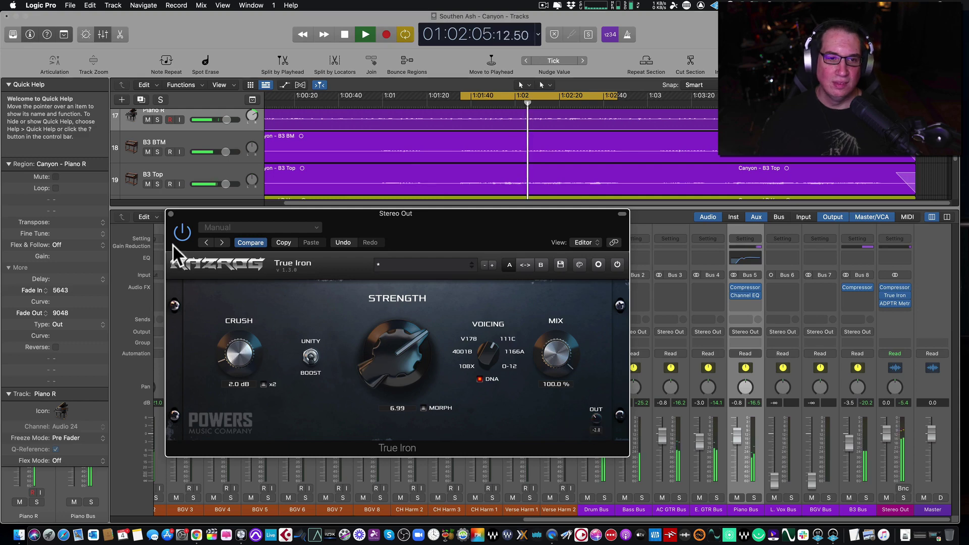
pyautogui.click(183, 234)
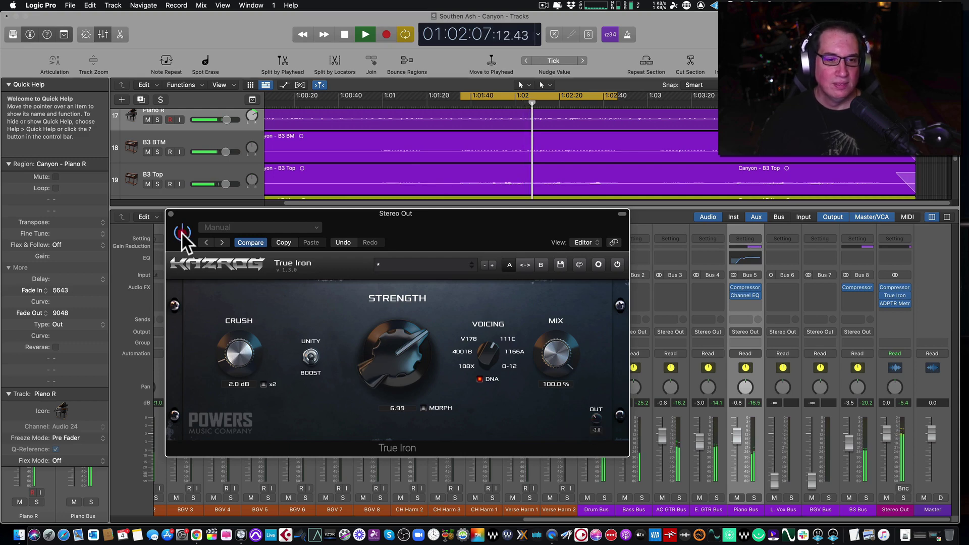
pyautogui.click(183, 234)
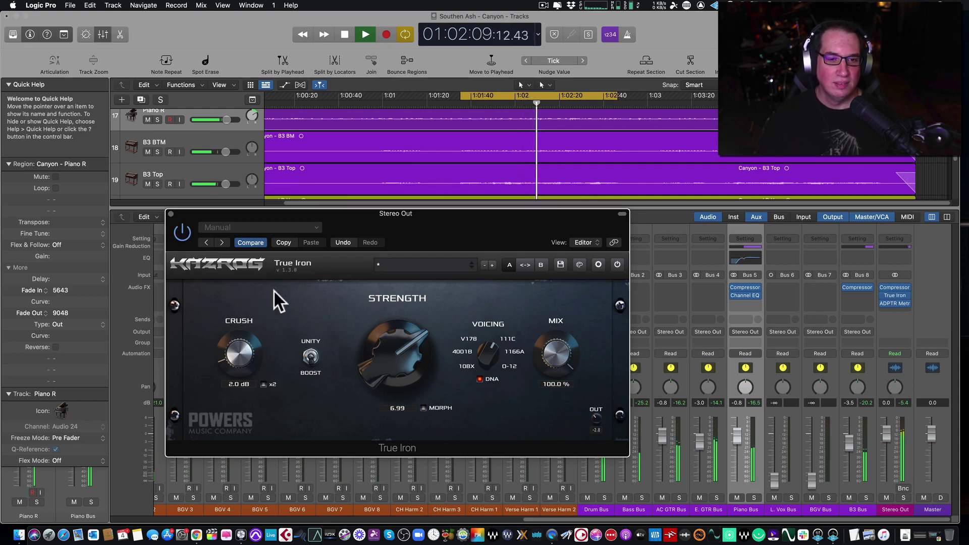
pyautogui.press('space')
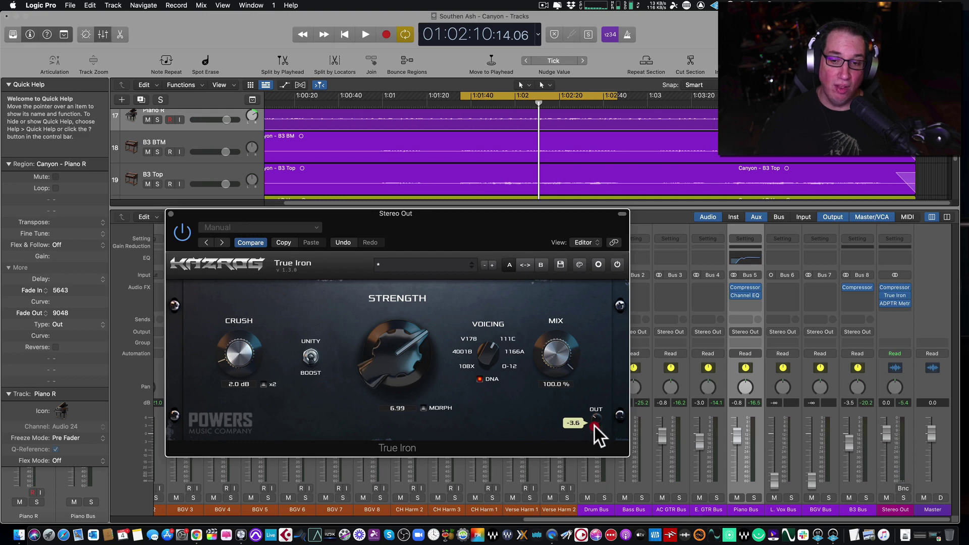
# With True Iron's output at -3.6 dB, play the looped section, compare it against bypass, and stop playback with the plug-in enabled.
pyautogui.press('space')
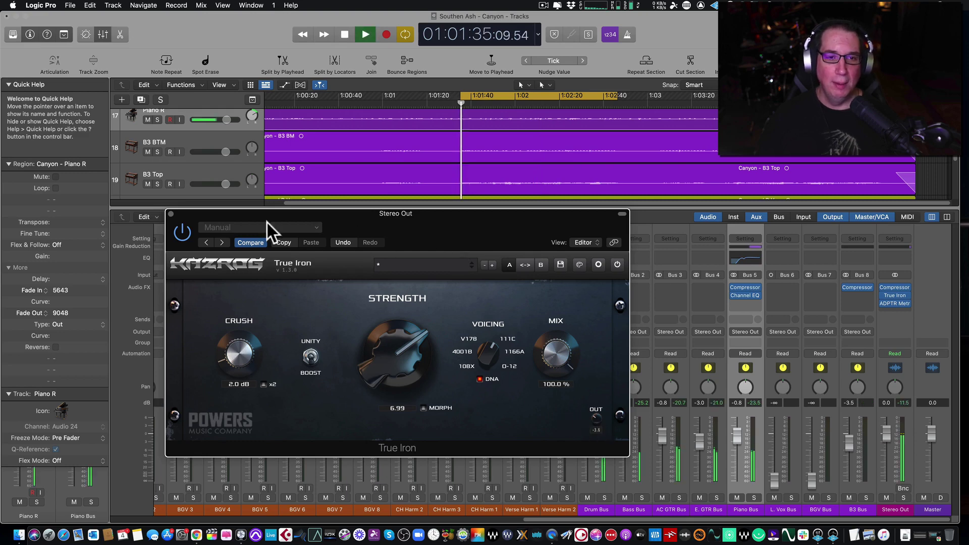
pyautogui.click(181, 234)
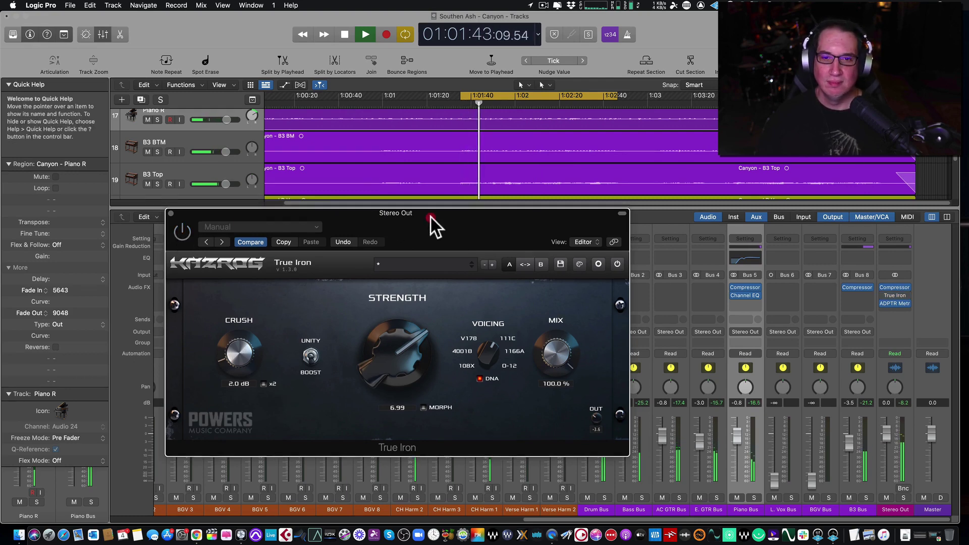
pyautogui.moveTo(431, 217); pyautogui.dragTo(431, 215)
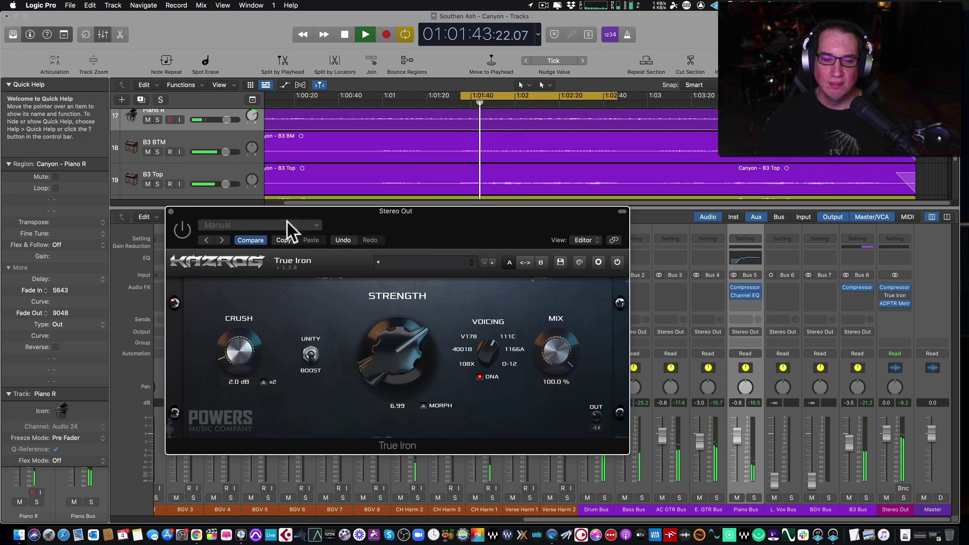
pyautogui.click(181, 232)
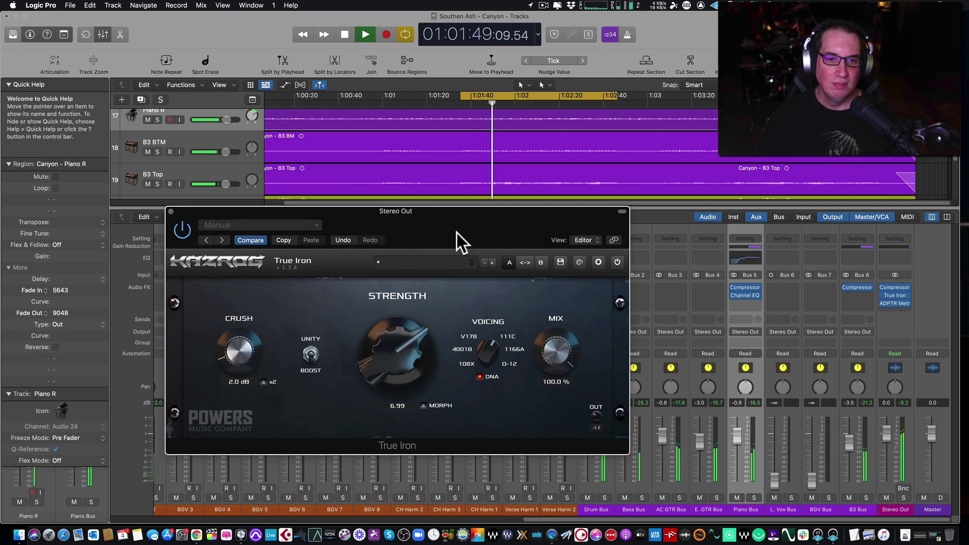
pyautogui.press('space')
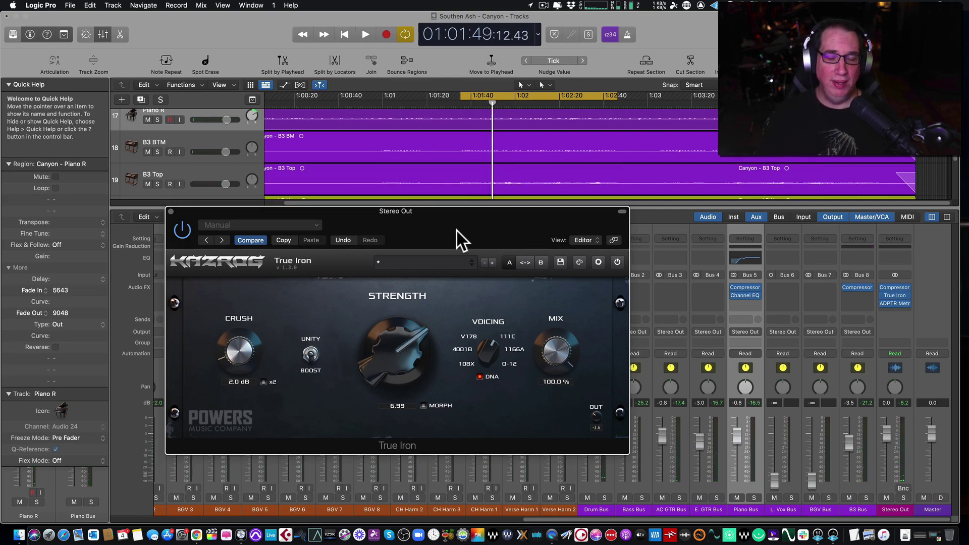
pyautogui.moveTo(450, 220); pyautogui.dragTo(447, 212)
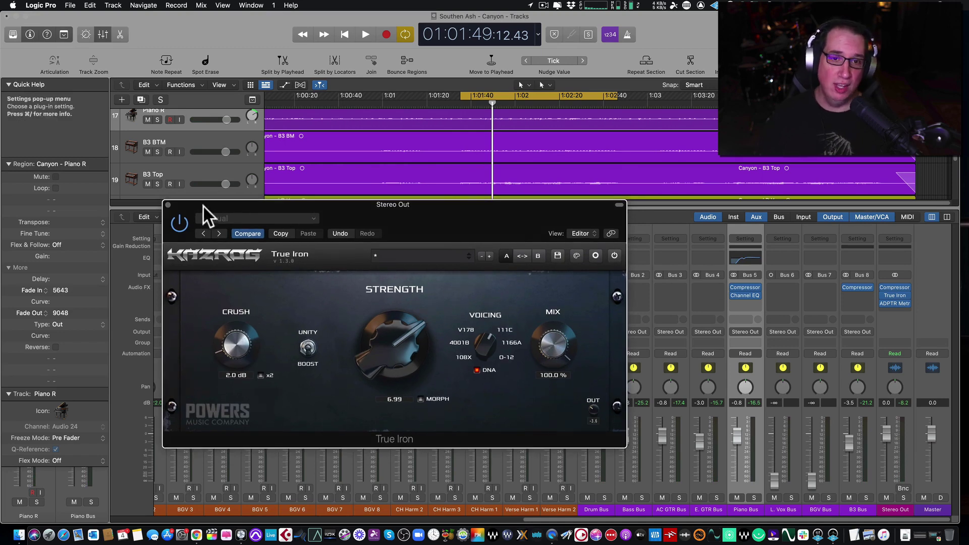
pyautogui.moveTo(335, 208); pyautogui.dragTo(337, 214)
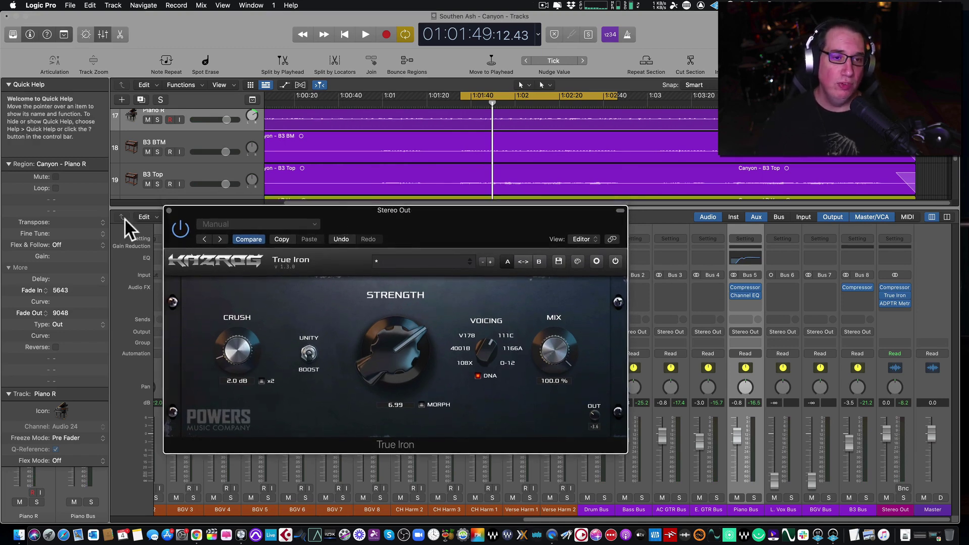
pyautogui.moveTo(439, 215); pyautogui.dragTo(441, 220)
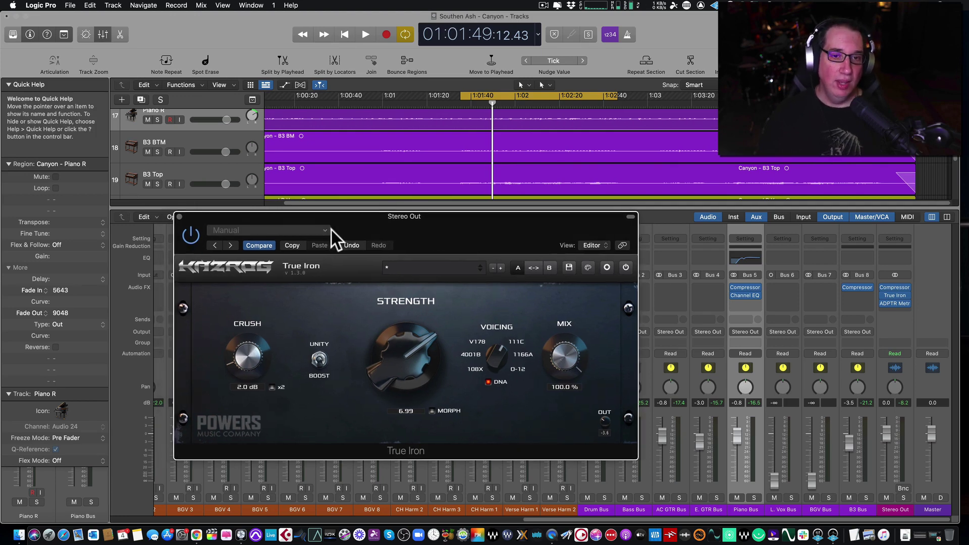
pyautogui.moveTo(429, 222); pyautogui.dragTo(419, 221)
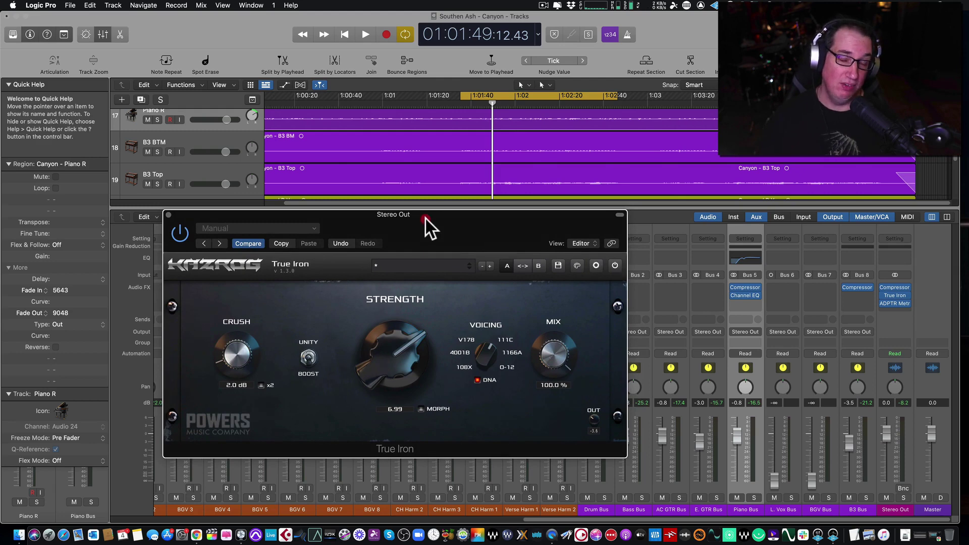
pyautogui.moveTo(426, 219); pyautogui.dragTo(430, 213)
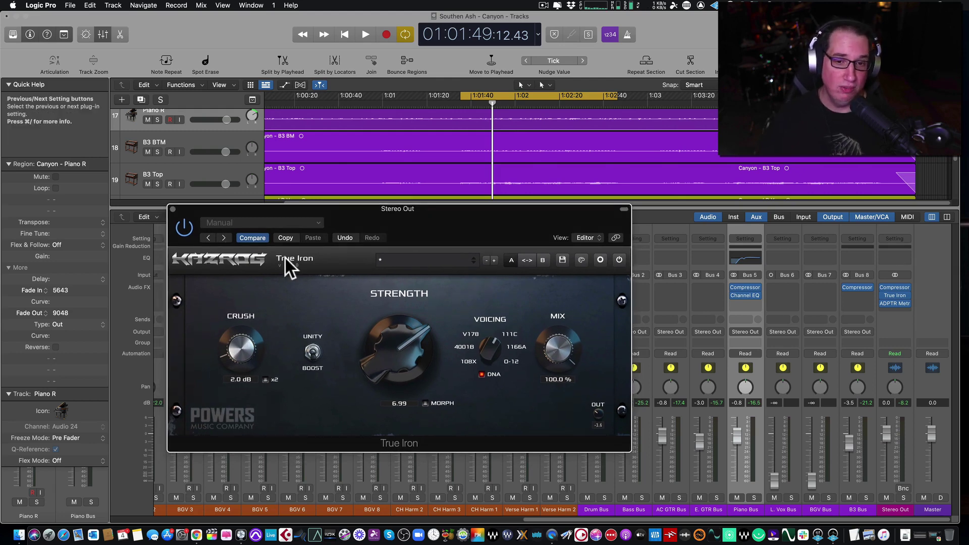
pyautogui.moveTo(459, 224); pyautogui.dragTo(457, 224)
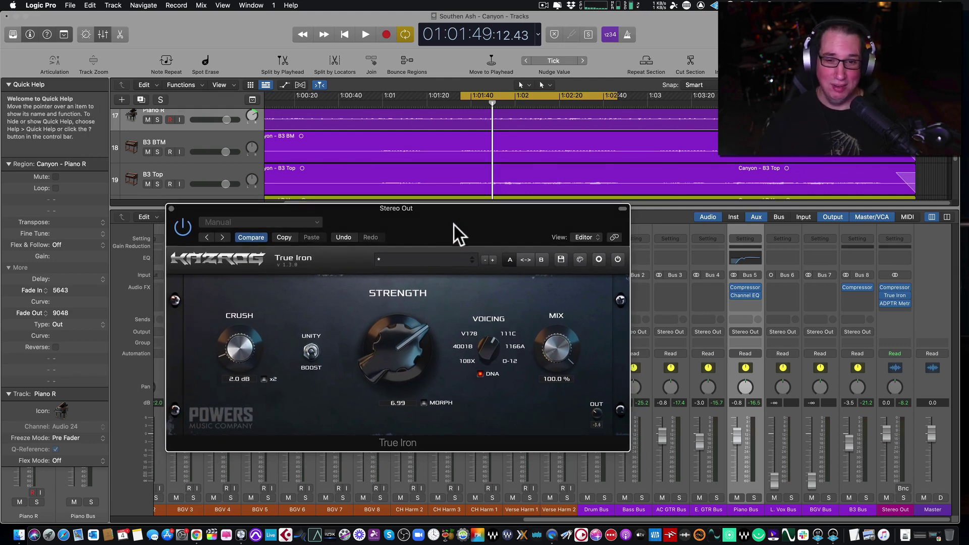